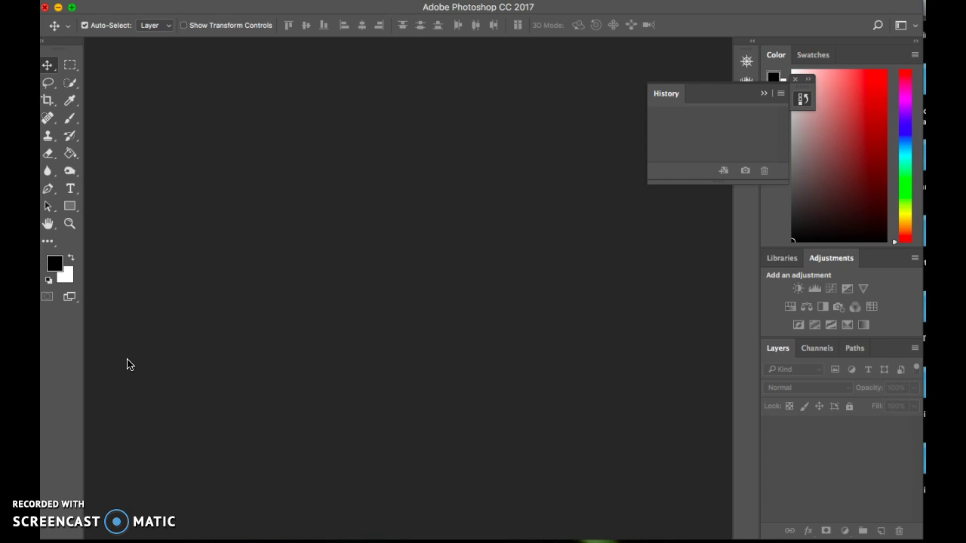
- Create a new 5.333 x 5.333 inch RGB document at 150 pixels/inch with a white background
click(247, 282)
click(128, 0)
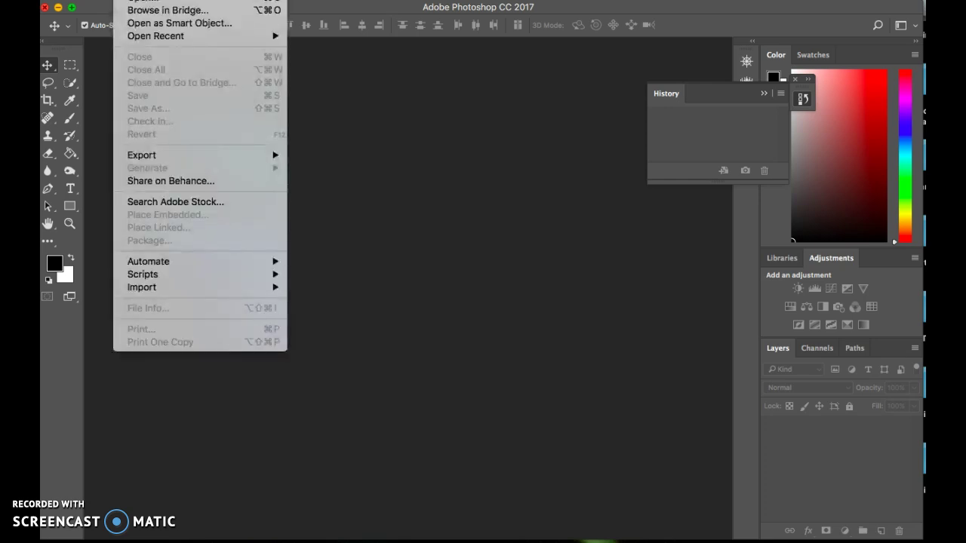
click(144, 0)
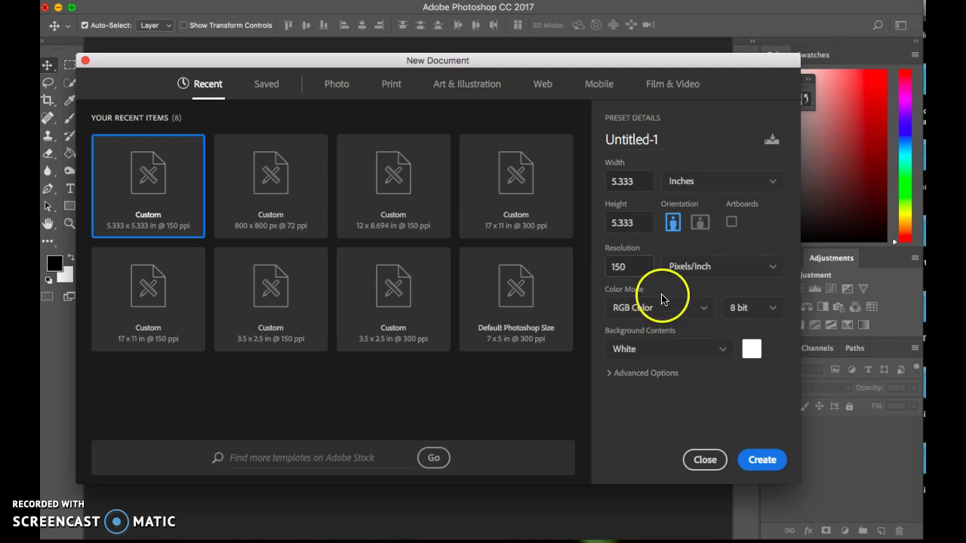
click(762, 462)
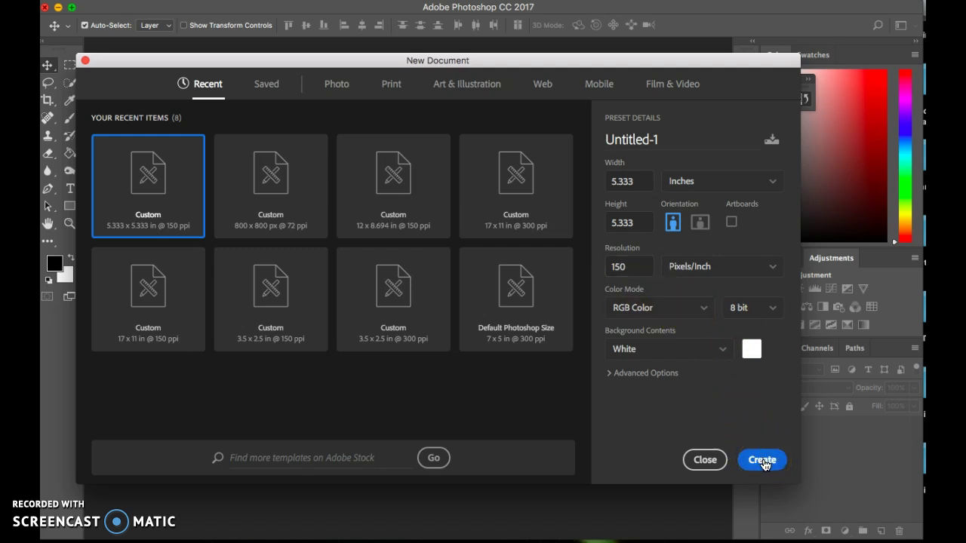
click(762, 461)
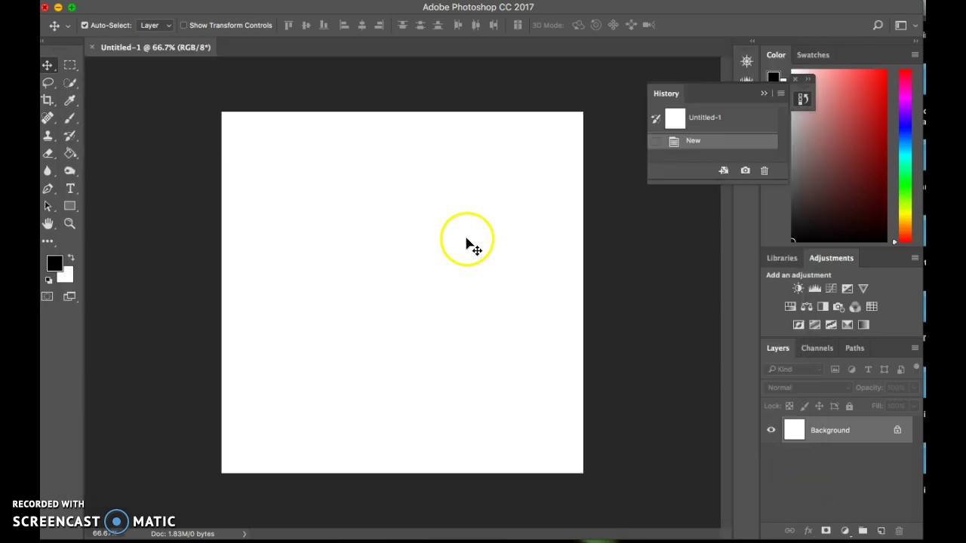
- Add the text "MetroPhoto" in black 30 pt Myriad Pro, slightly above and left of the canvas centre
click(70, 189)
click(257, 234)
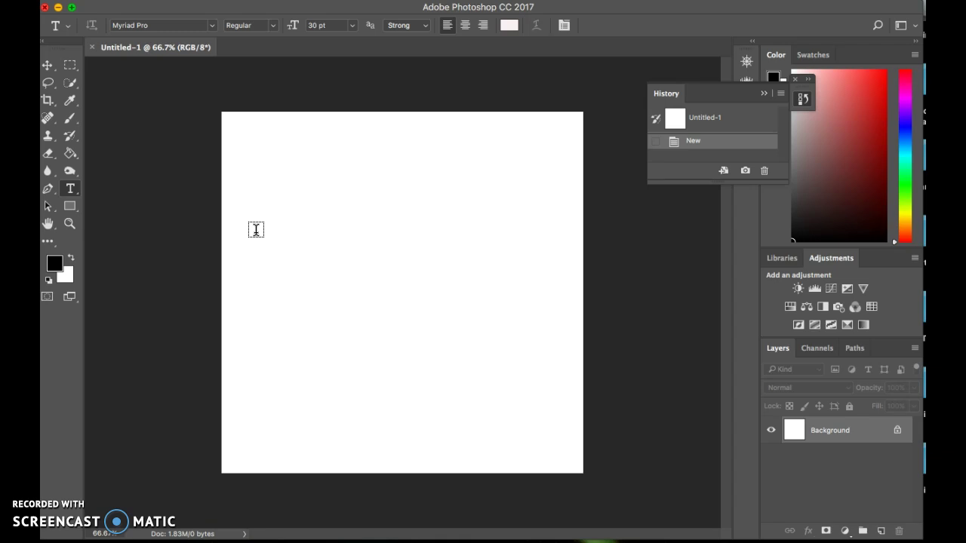
click(310, 248)
click(299, 252)
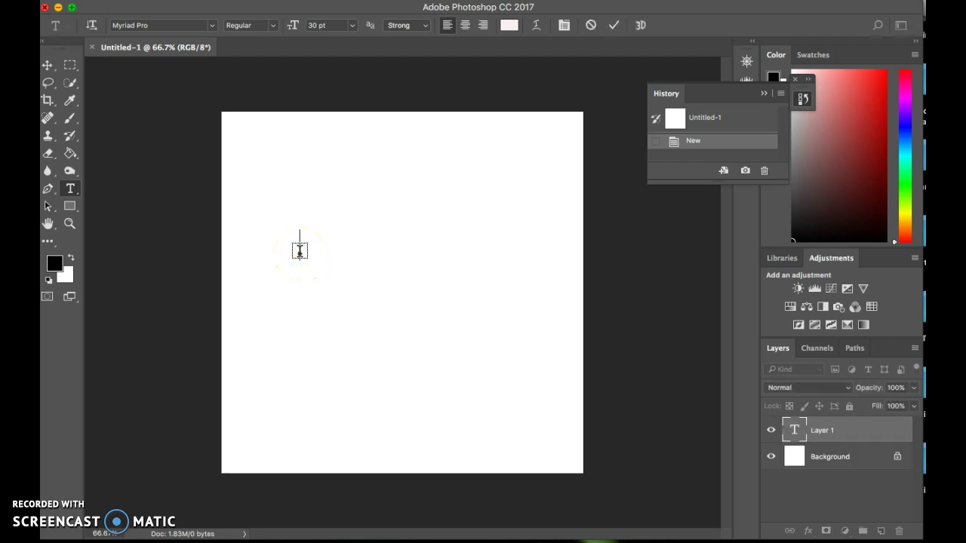
text(Me)
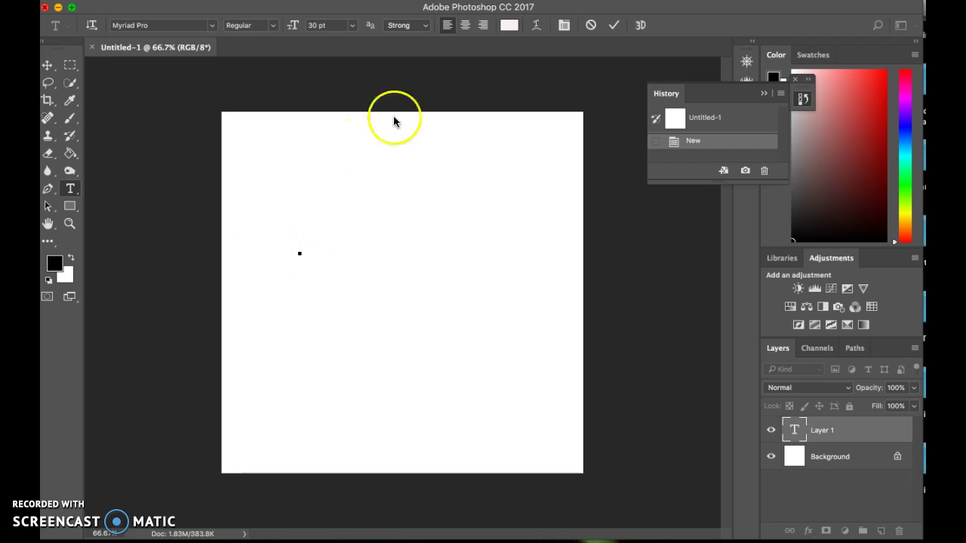
click(509, 25)
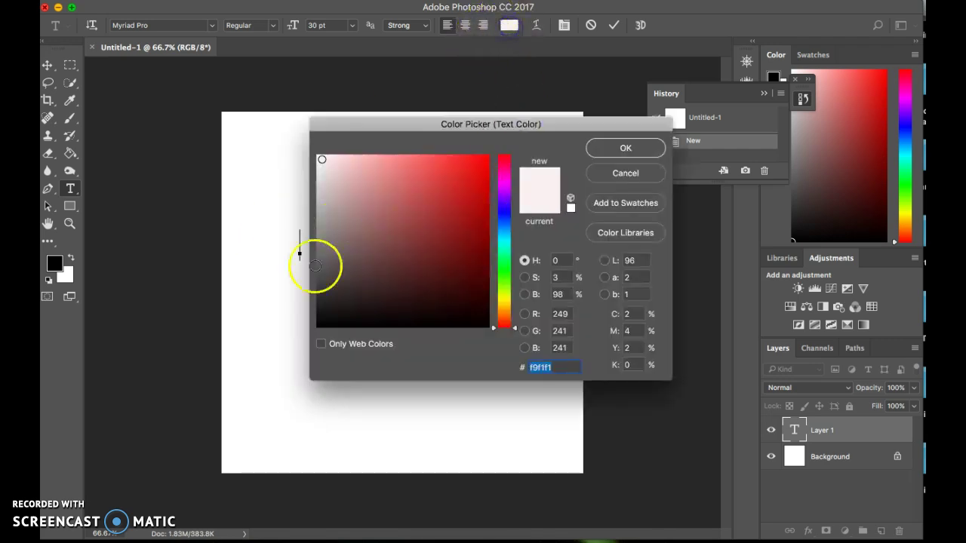
click(322, 326)
click(621, 145)
click(387, 240)
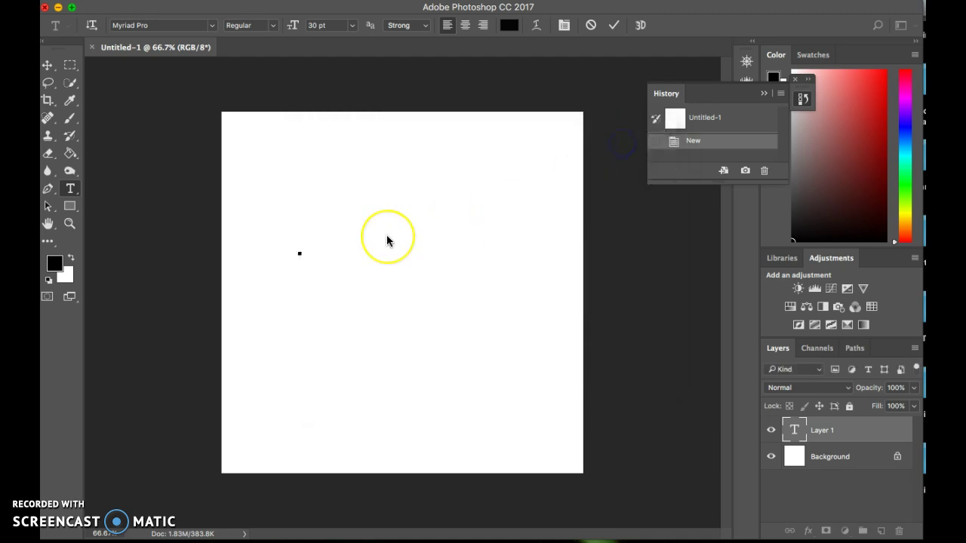
text(MetroPhoto)
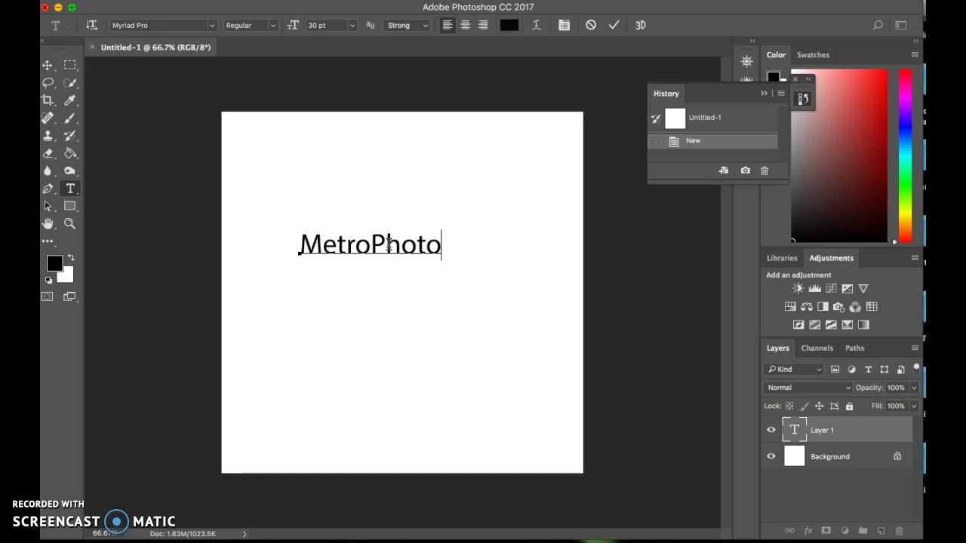
click(49, 65)
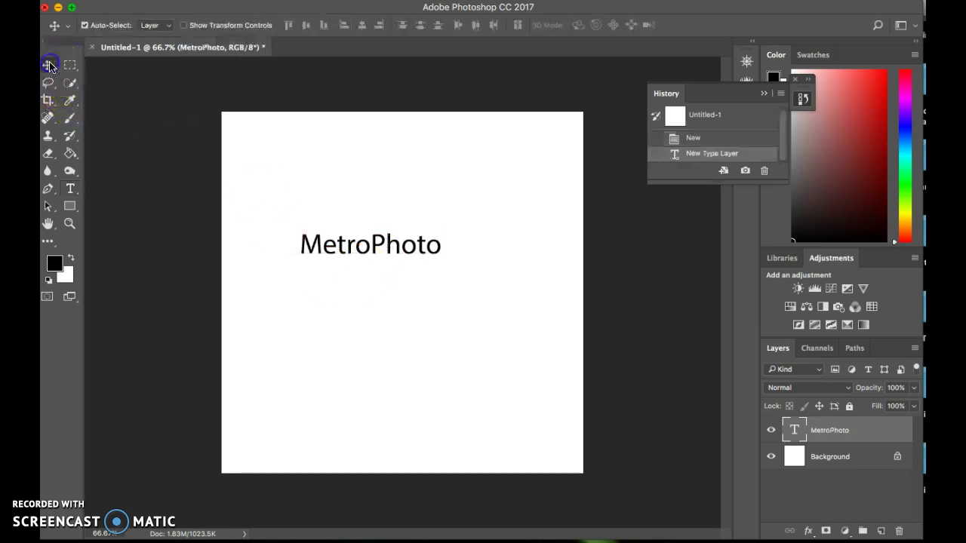
- Start a separate text layer below the MetroPhoto text containing the capital letter "J"
click(70, 189)
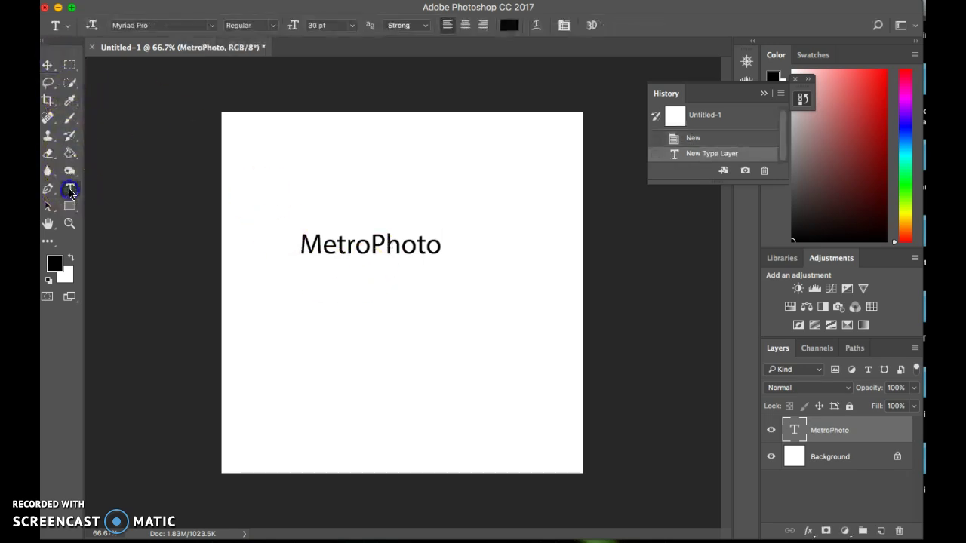
click(296, 328)
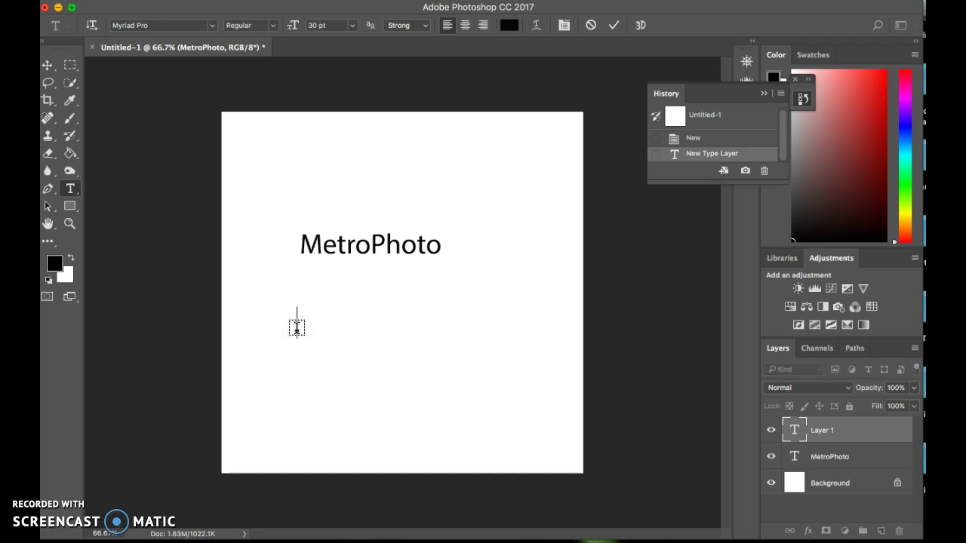
text(J)
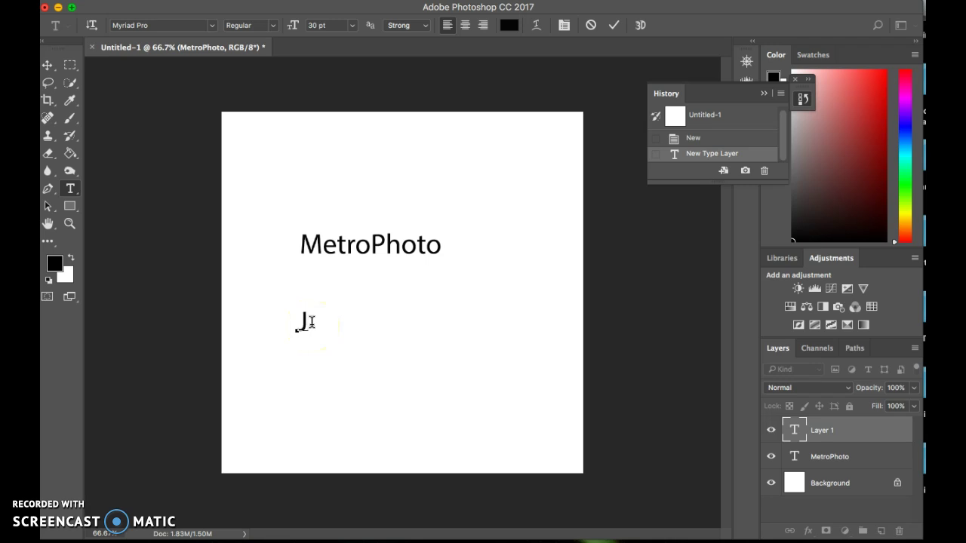
- Change the font of the letter J to Savoye LET and commit the text
double_click(294, 328)
click(214, 27)
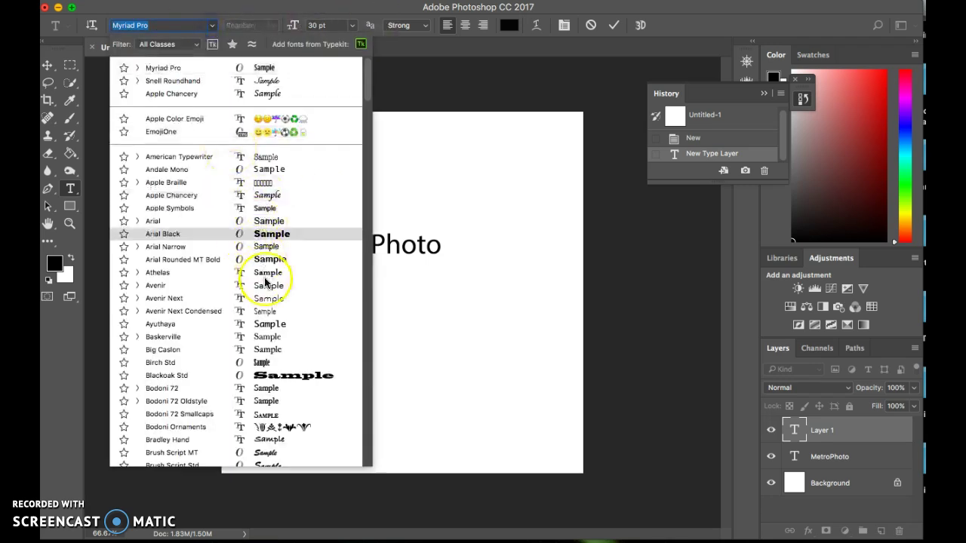
scroll(268, 307, down, 5)
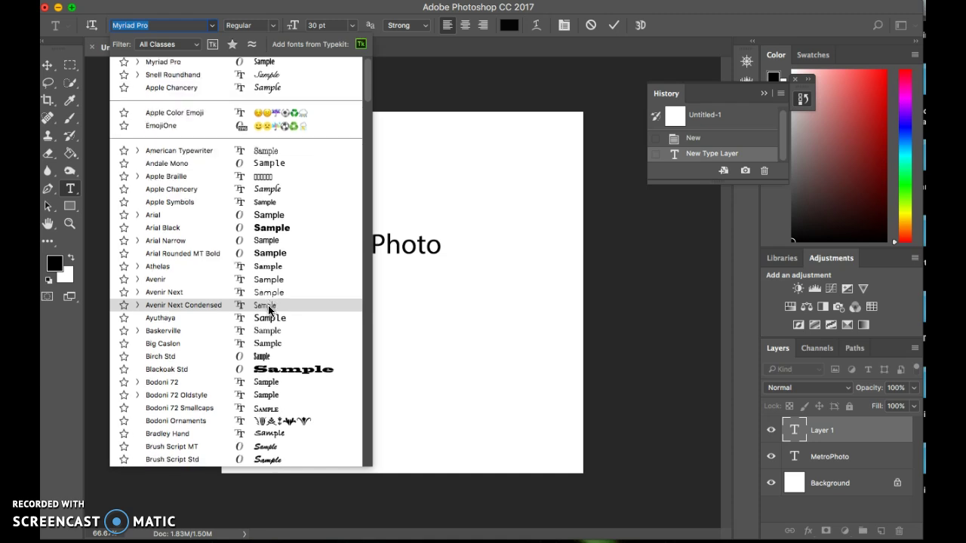
scroll(268, 305, down, 10)
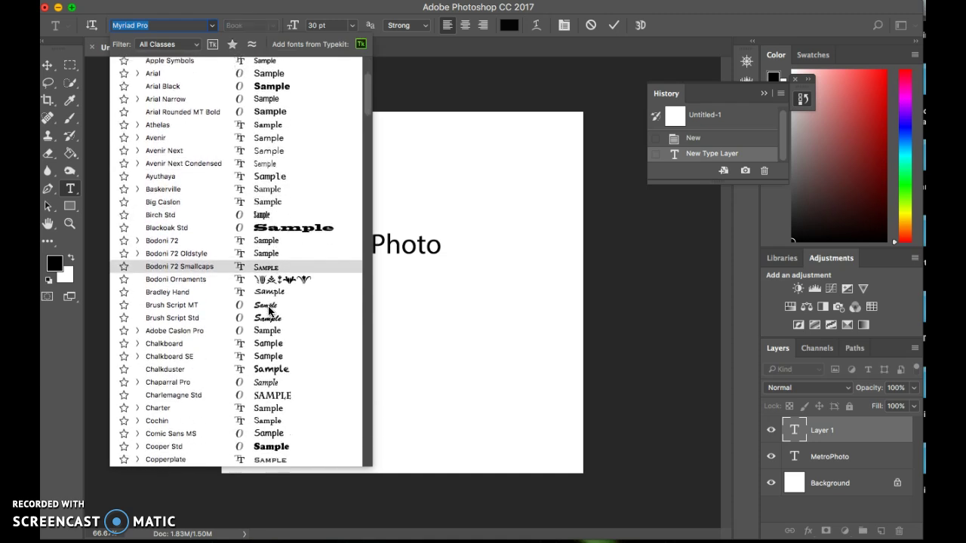
scroll(269, 308, down, 13)
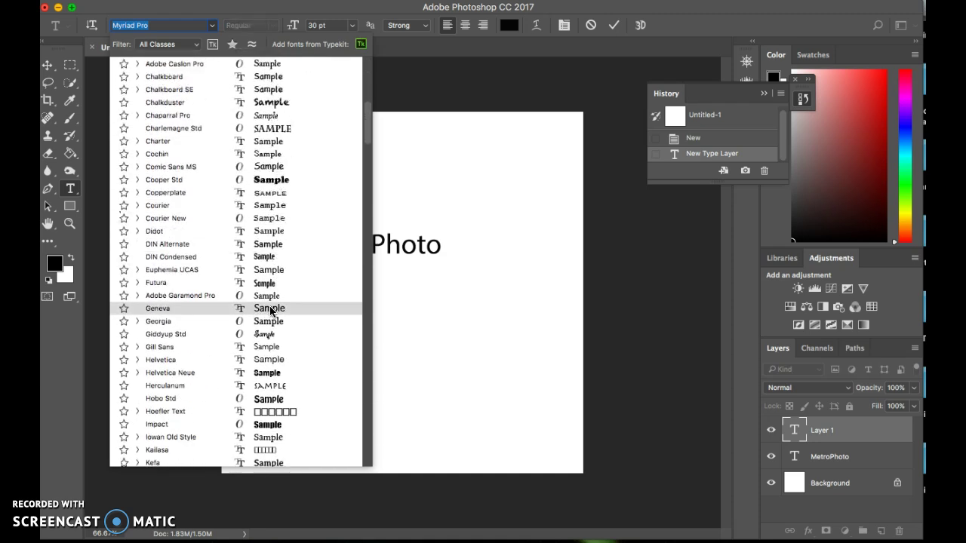
scroll(268, 309, down, 7)
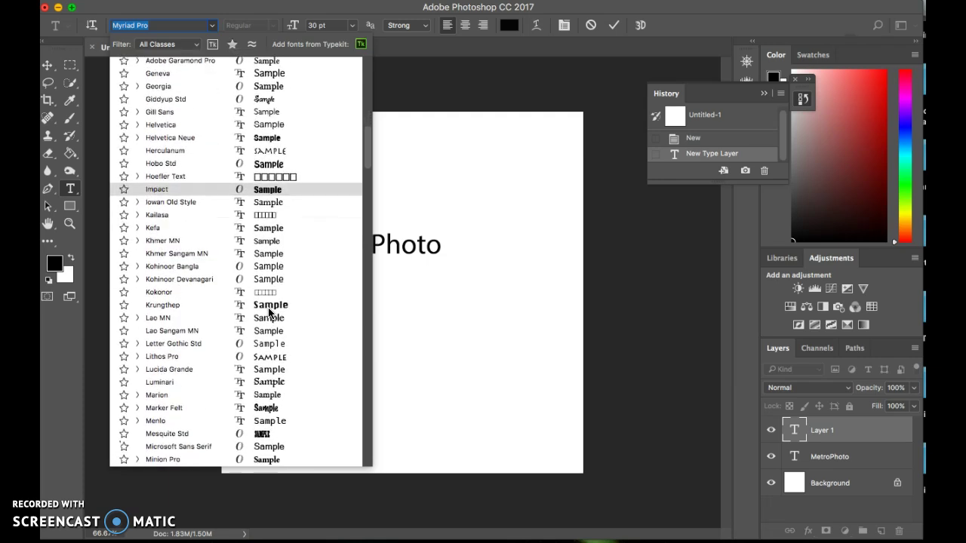
scroll(269, 311, down, 6)
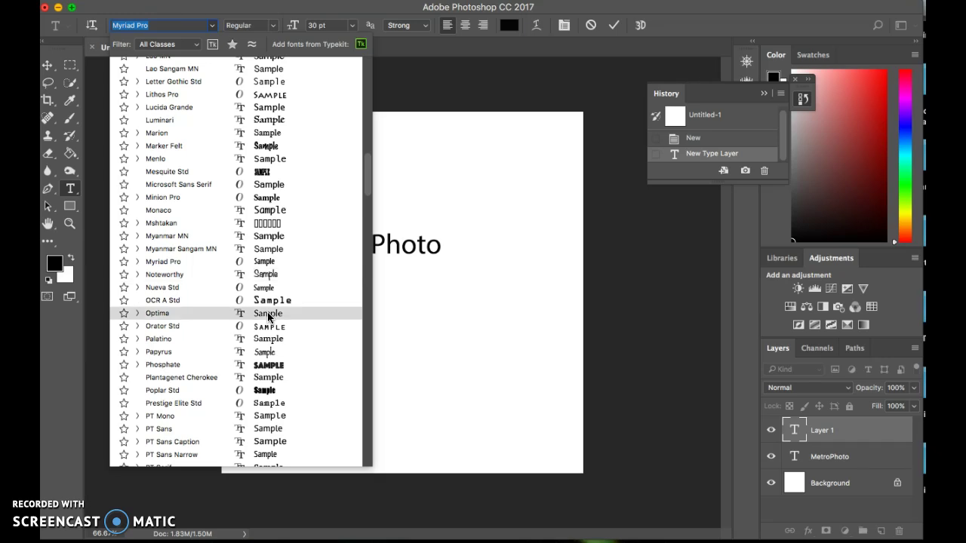
scroll(267, 312, down, 4)
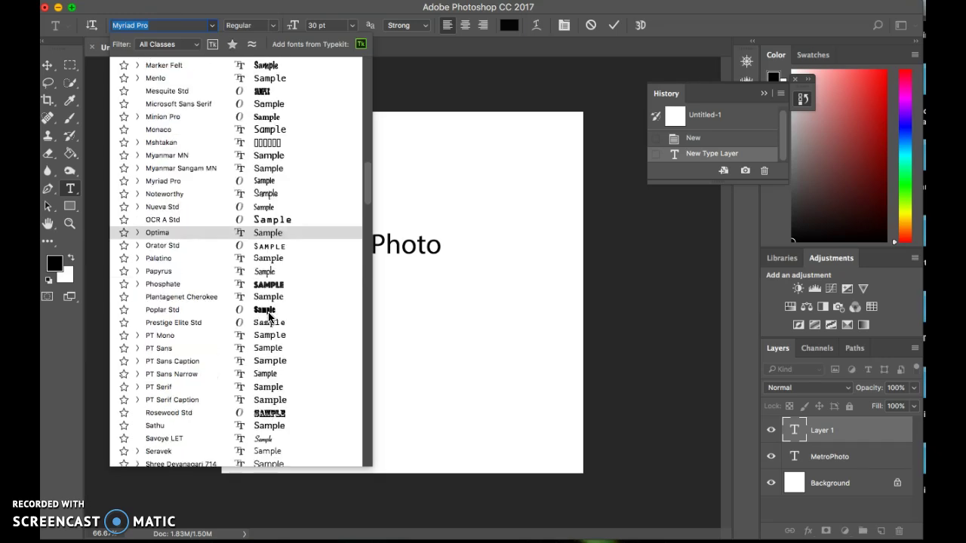
click(271, 440)
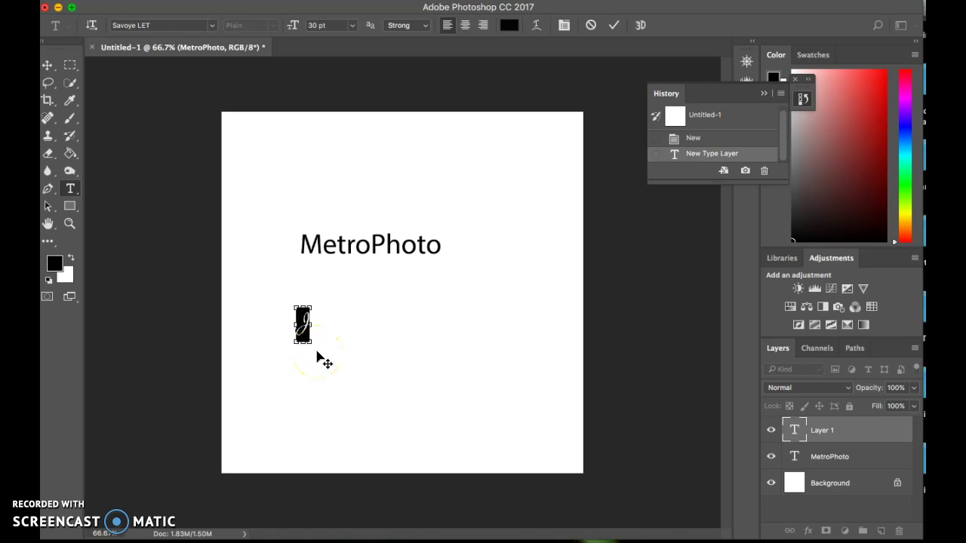
key(super+t)
click(304, 321)
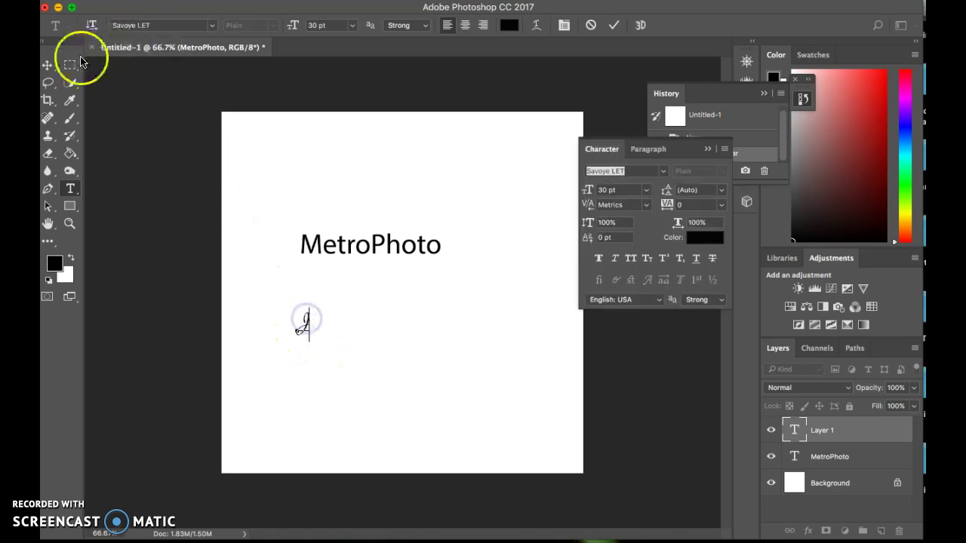
click(47, 65)
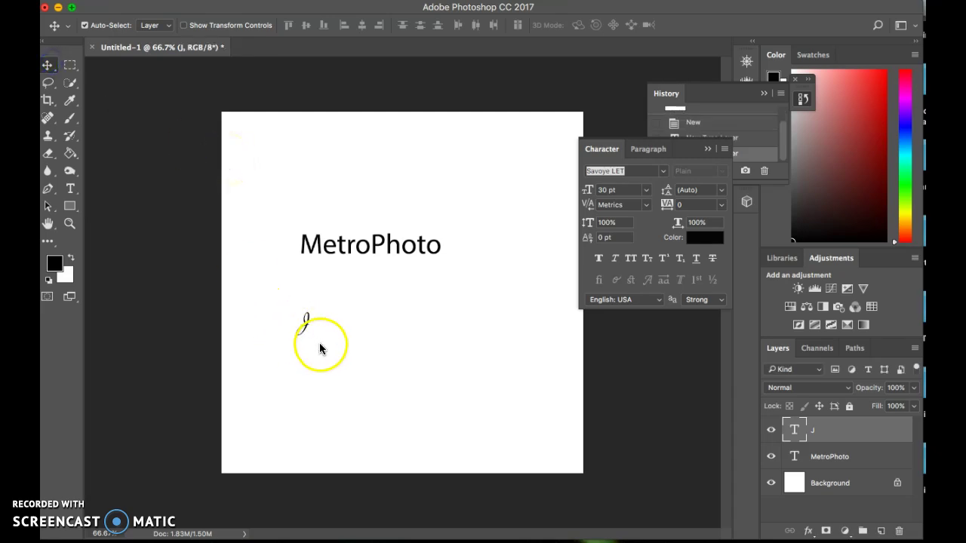
- Enlarge the letter J to about 363% with Free Transform and place it directly before the M of MetroPhoto
key(super+t)
drag(311, 305, 345, 218)
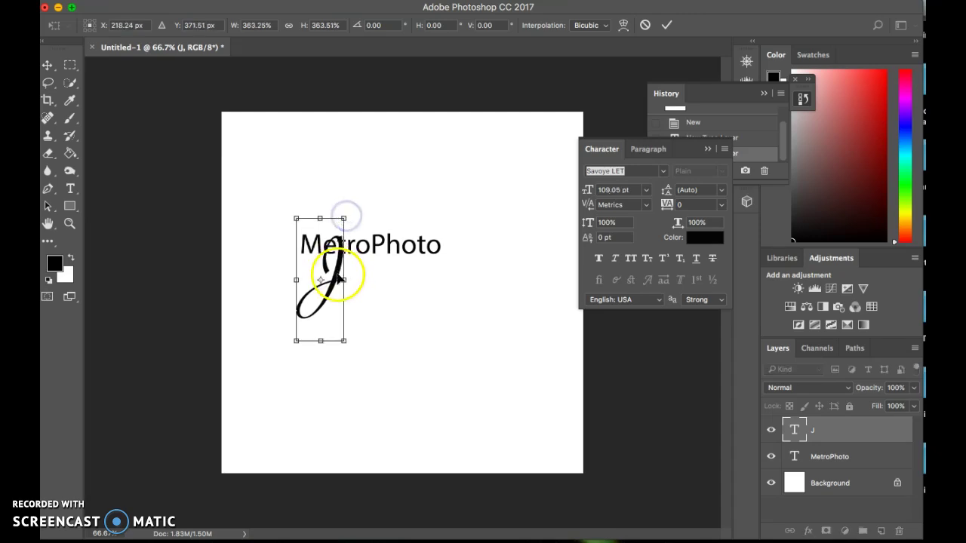
drag(339, 276, 310, 259)
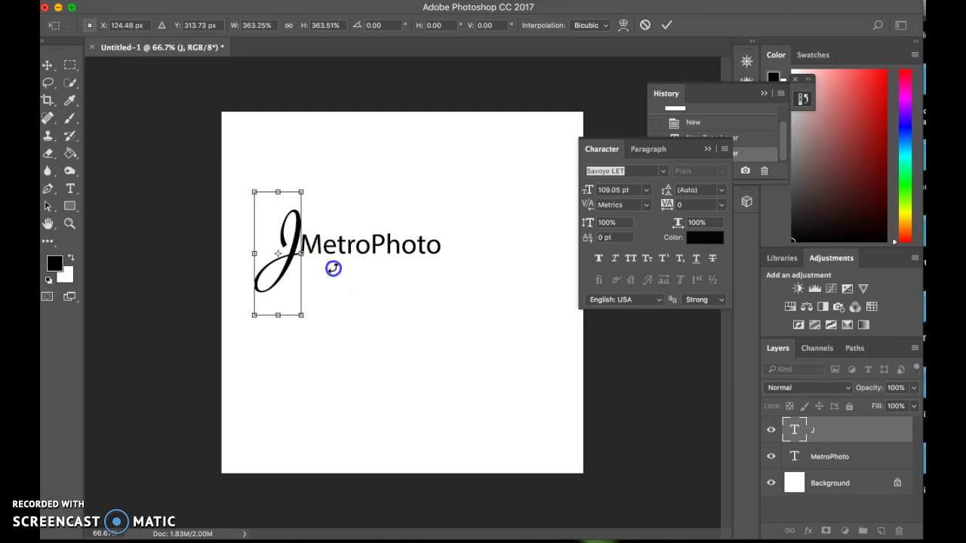
double_click(282, 284)
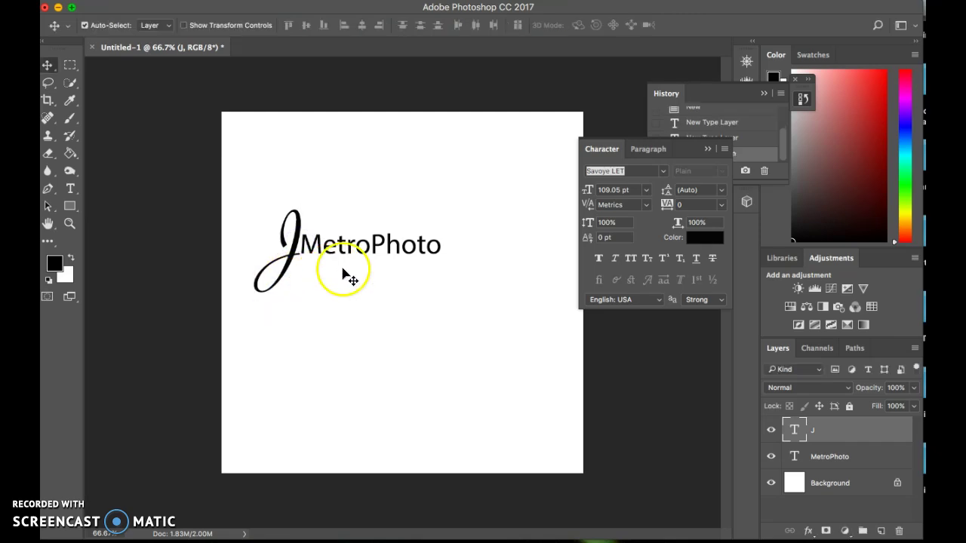
- Scale the MetroPhoto text down to about 66% width and 61% height, keeping it against the letter J
click(360, 254)
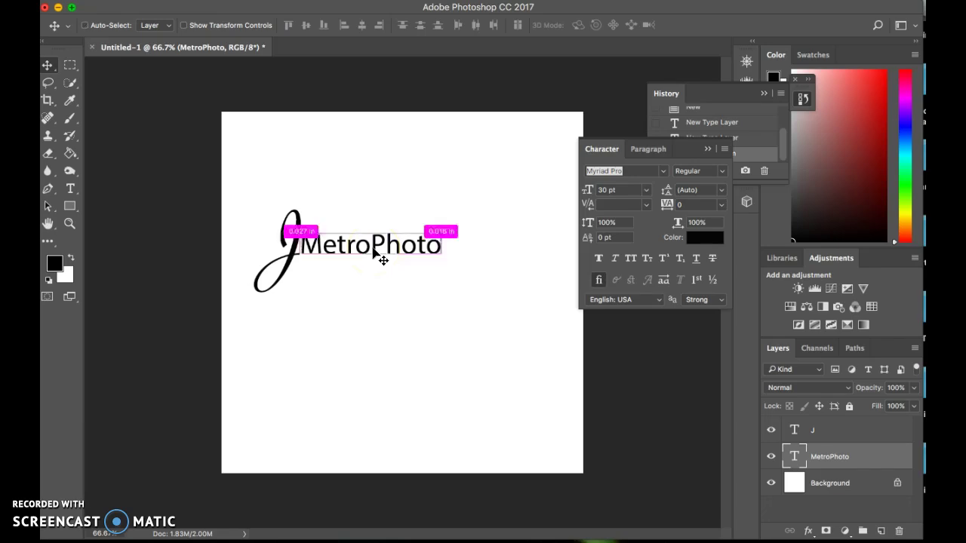
key(super+t)
drag(370, 227, 371, 238)
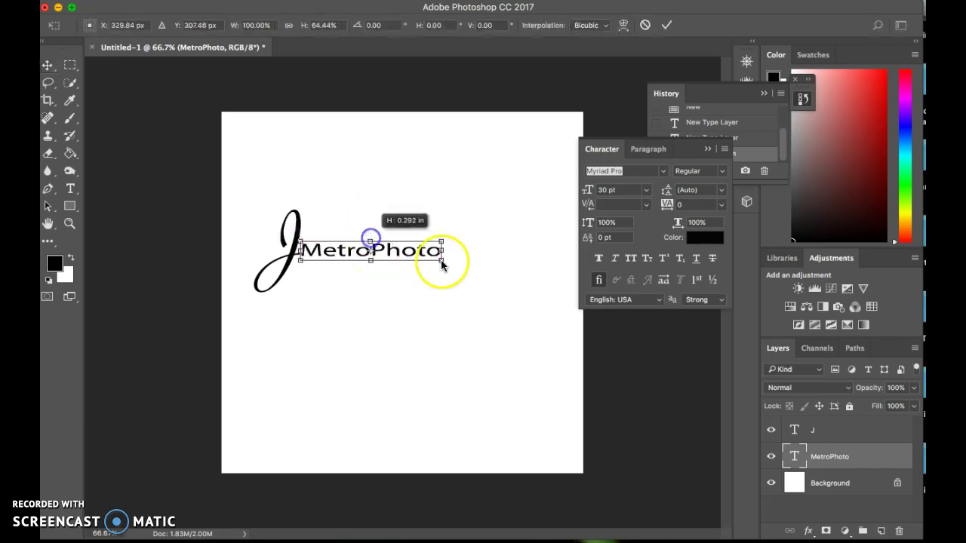
drag(444, 251, 347, 260)
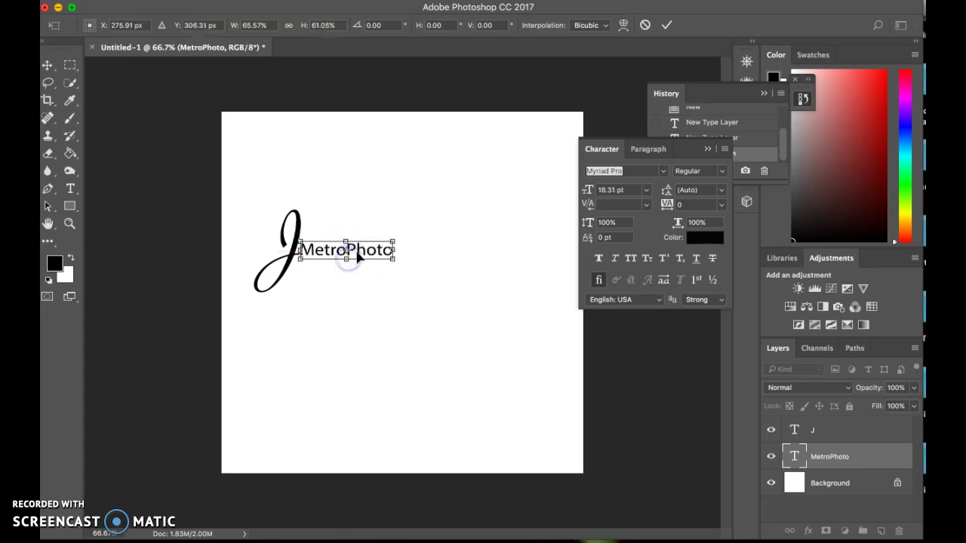
key(Return)
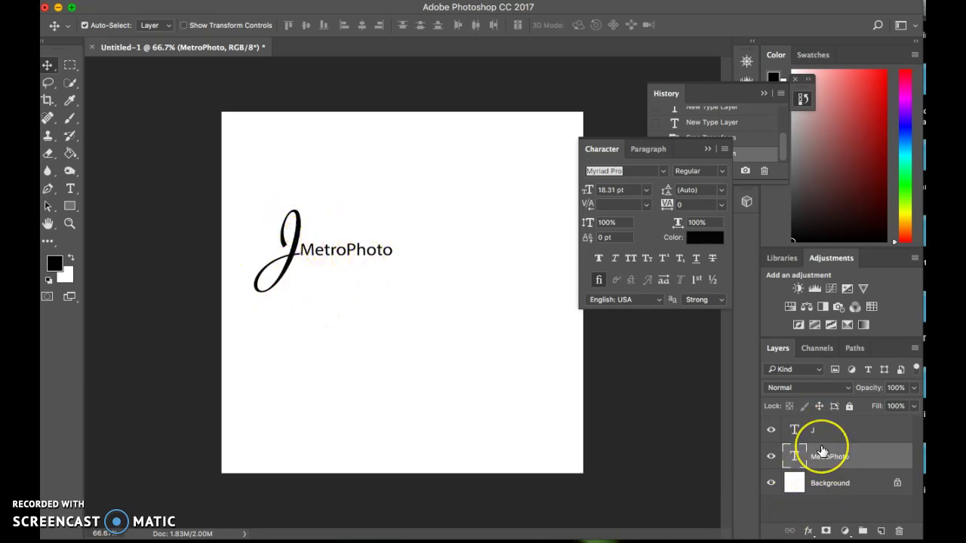
mouse_move(822, 451)
mouse_down()
mouse_move(825, 431)
mouse_move(822, 452)
mouse_up()
drag(265, 285, 276, 285)
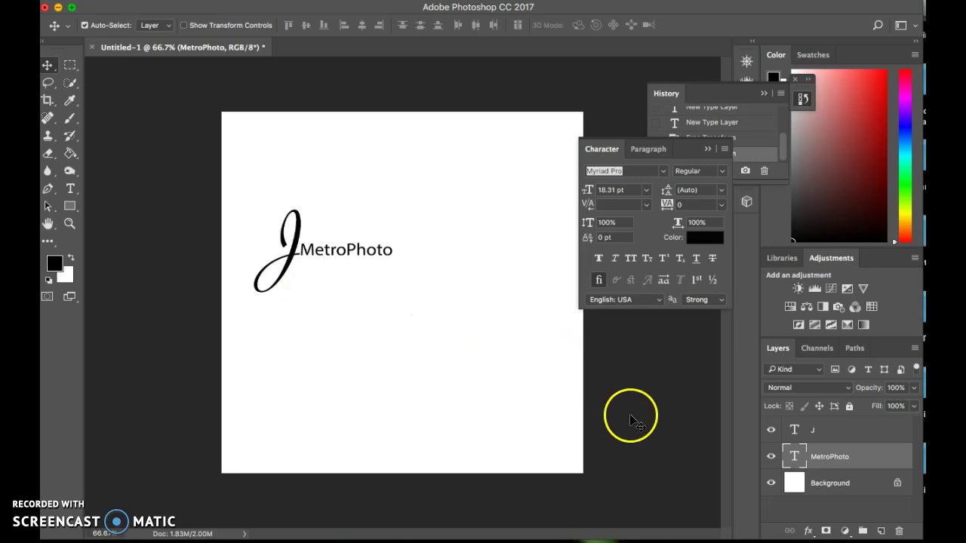
- Crop the canvas on all four sides to a tight rectangle around the J and MetroPhoto logo
click(50, 107)
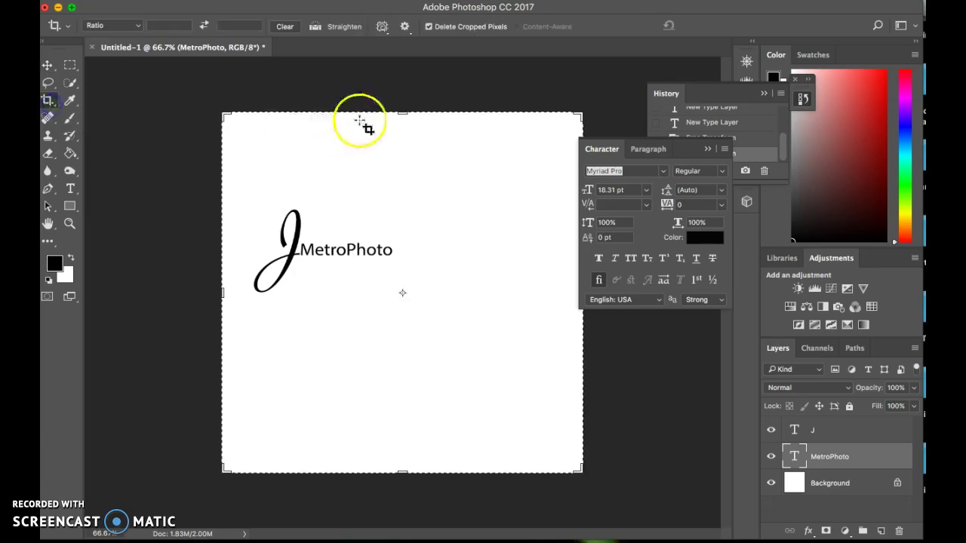
drag(399, 112, 403, 157)
drag(408, 398, 416, 341)
drag(232, 304, 234, 291)
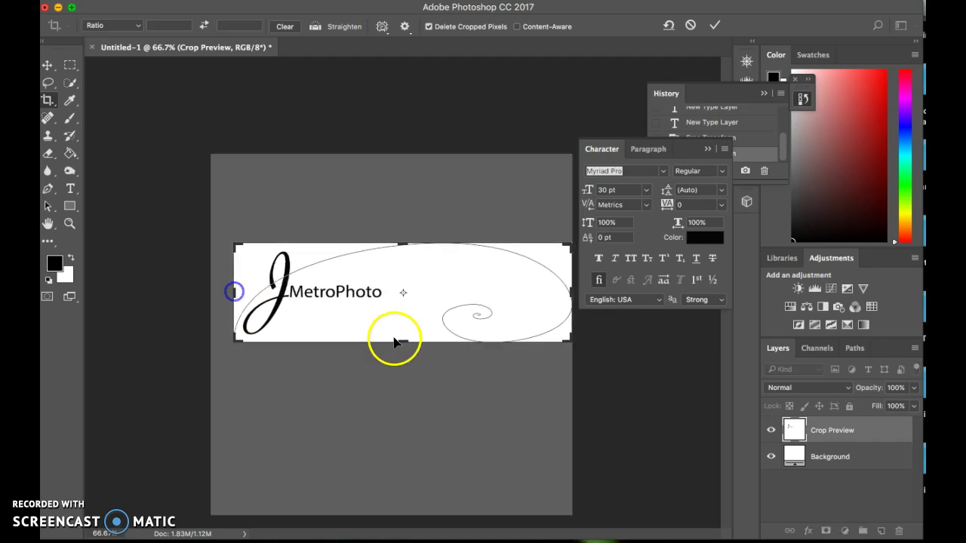
drag(569, 292, 481, 295)
double_click(459, 304)
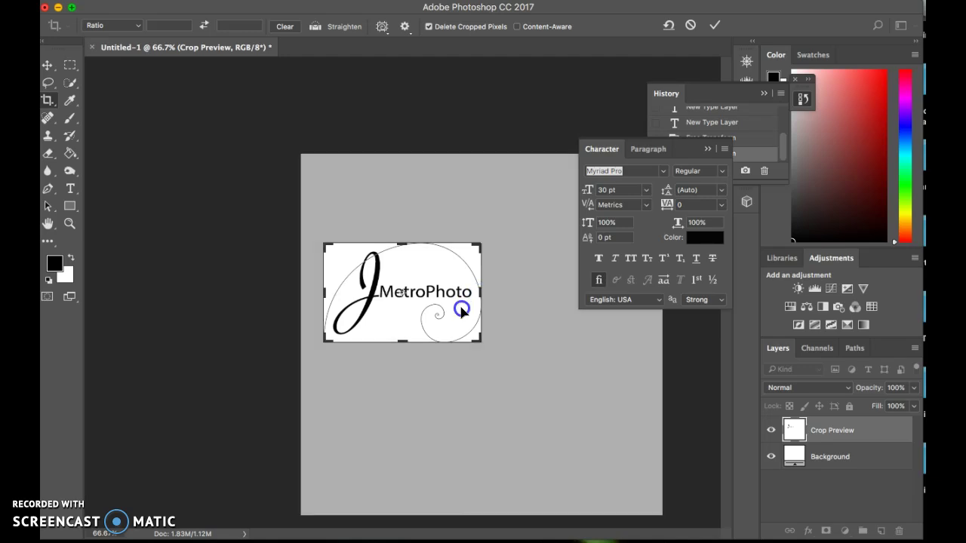
- Hide the white Background layer so the logo sits on transparency
click(770, 465)
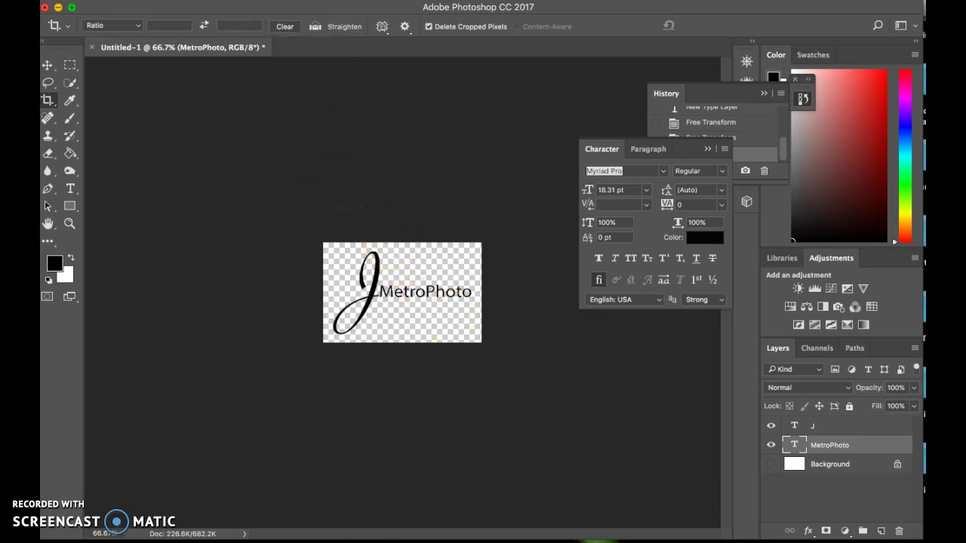
click(127, 0)
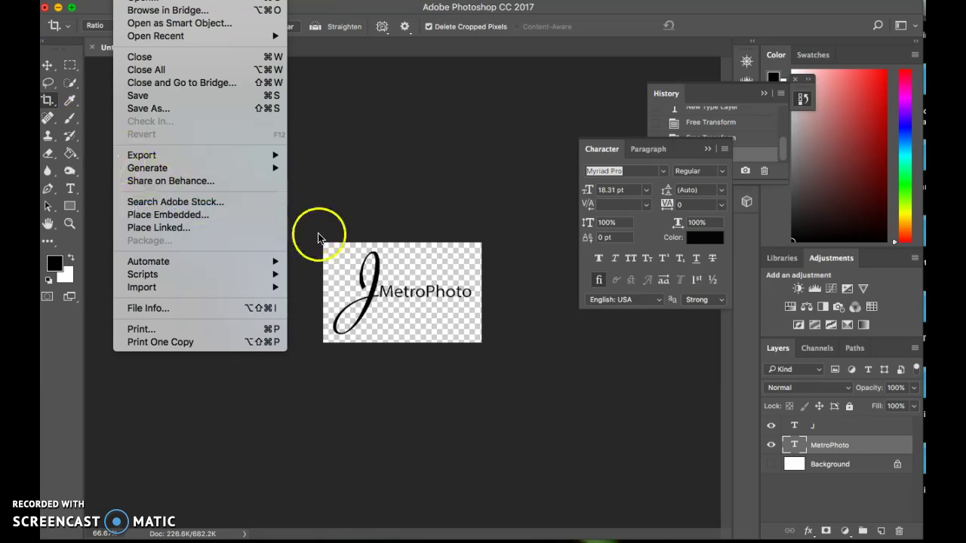
click(356, 283)
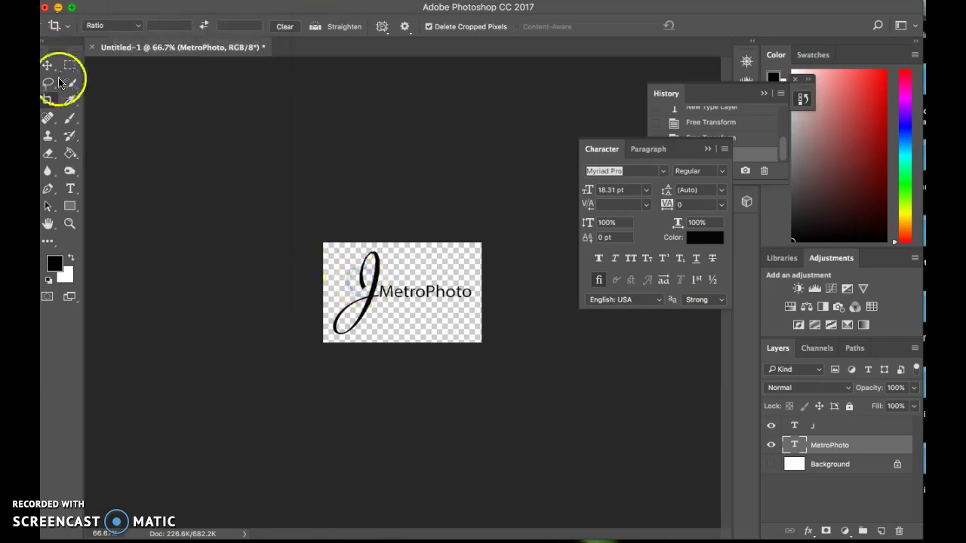
- With the Brush tool active, define the cropped logo as a brush preset named JMetroPhoto
click(70, 114)
click(123, 1)
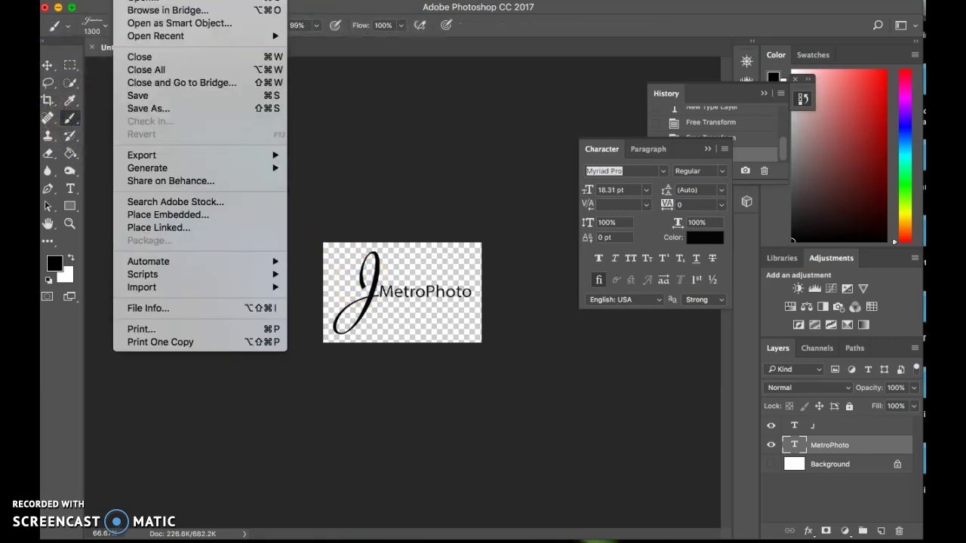
mouse_move(159, 1)
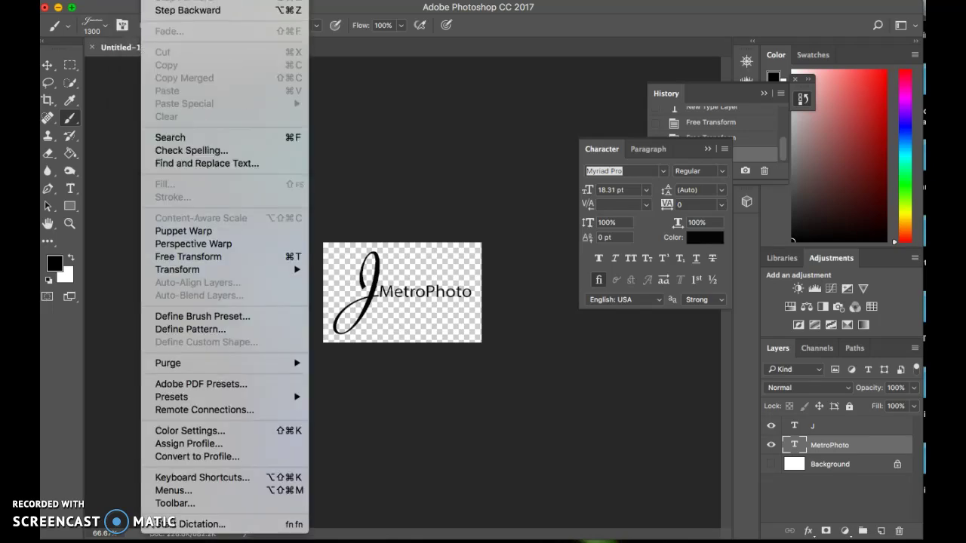
click(72, 120)
click(157, 0)
click(225, 320)
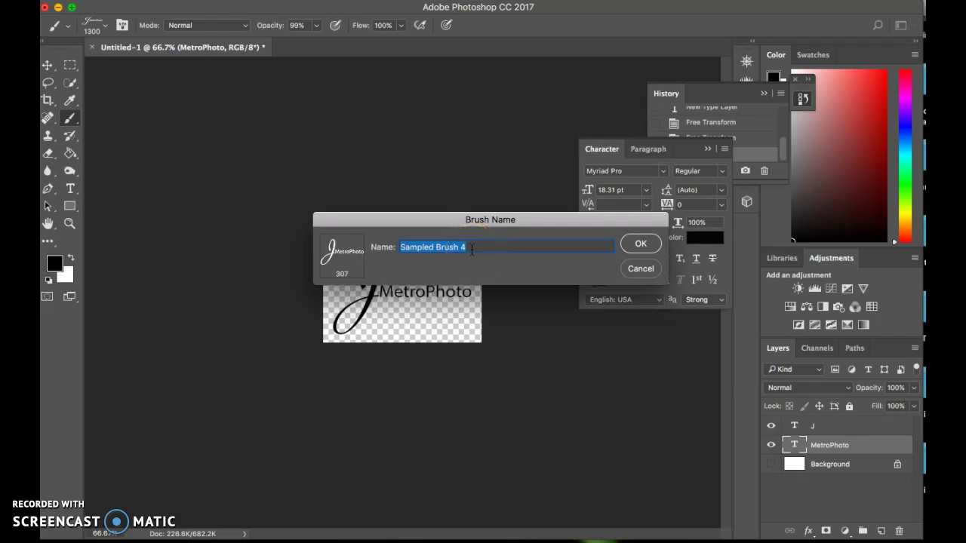
text(JMetroPhoto)
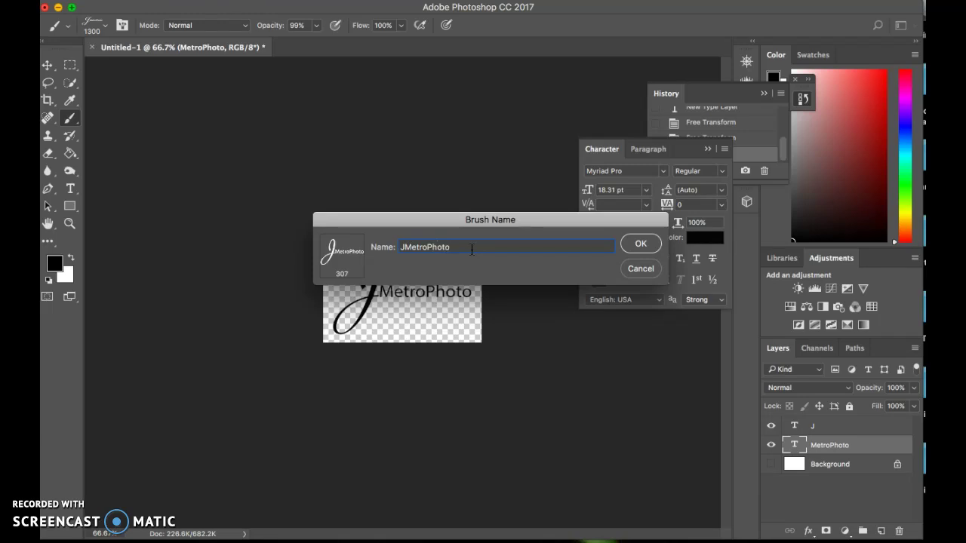
click(640, 243)
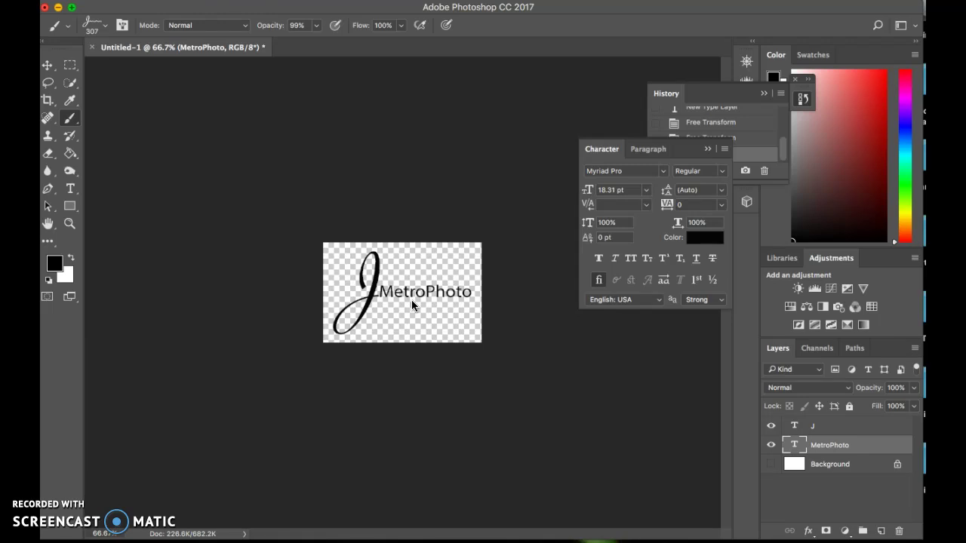
- Open the photo anna.jpg from the Documents folder
click(127, 1)
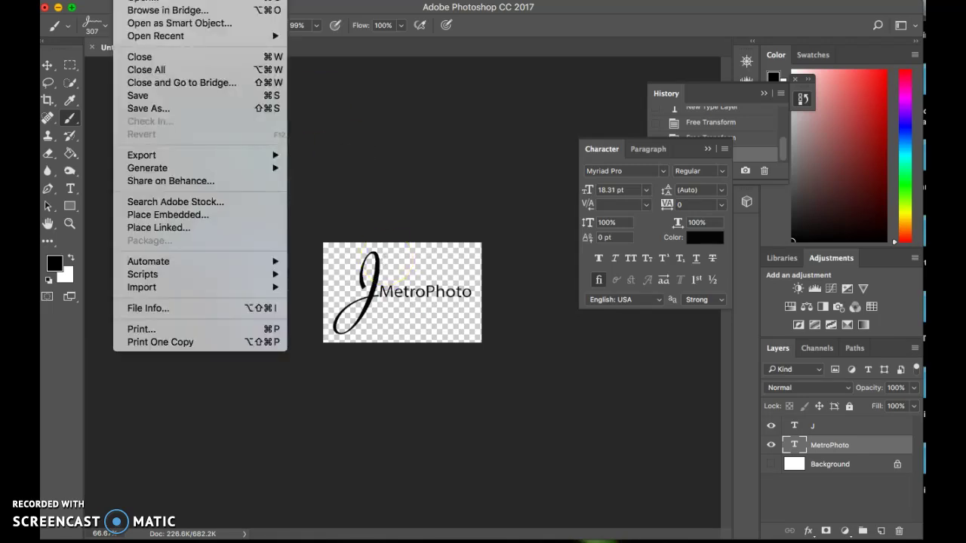
click(144, 1)
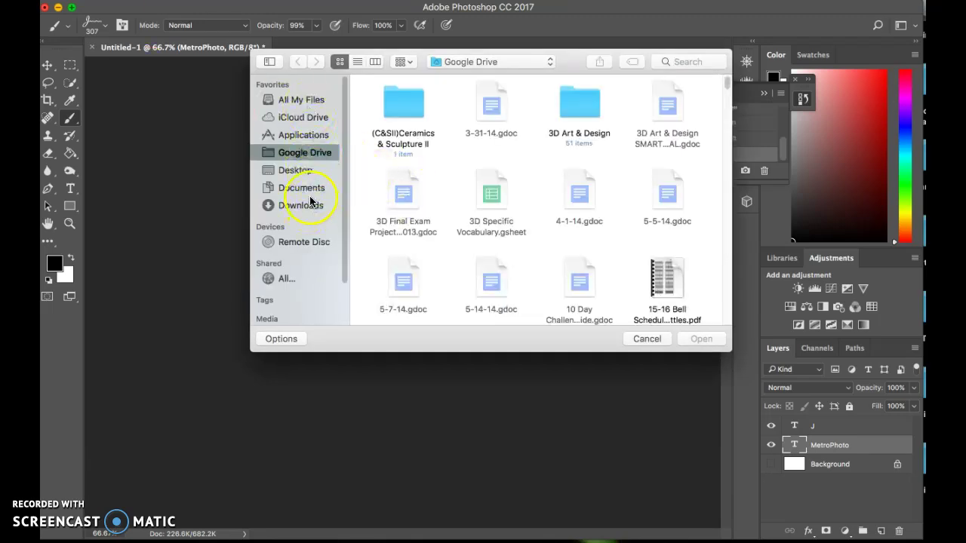
click(308, 189)
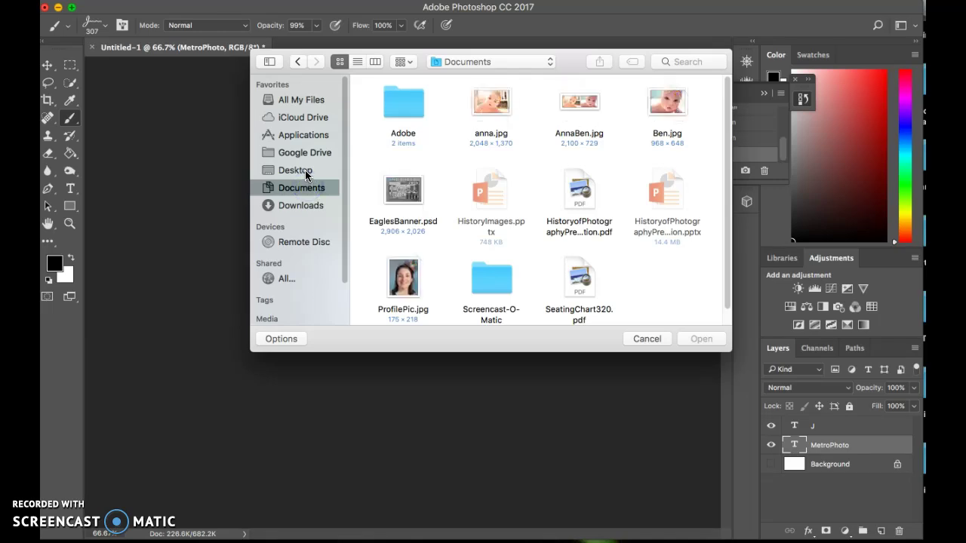
click(499, 105)
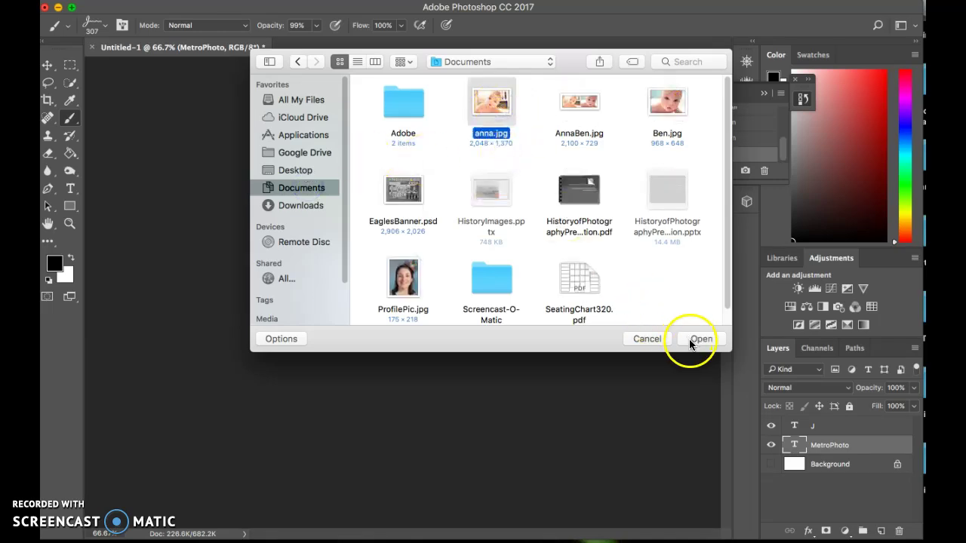
click(692, 339)
click(611, 357)
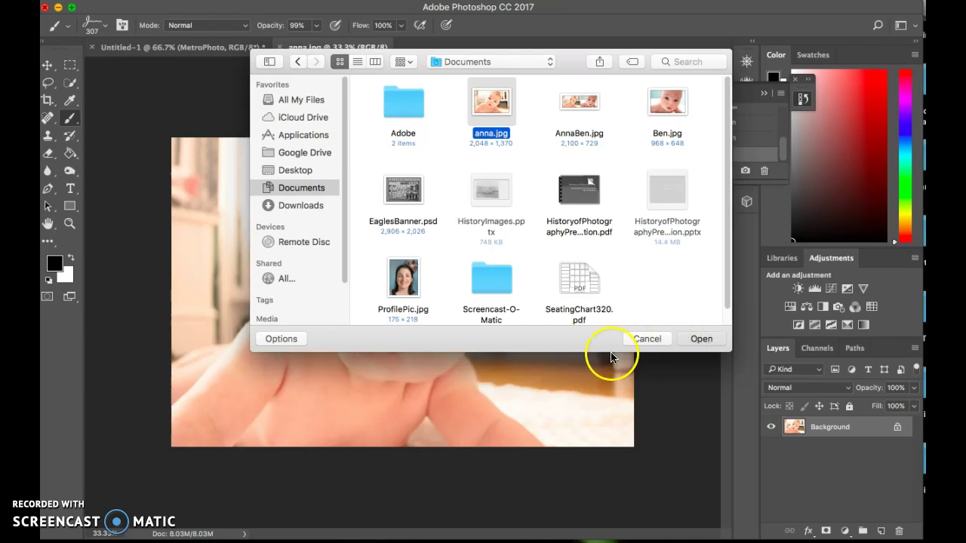
click(647, 340)
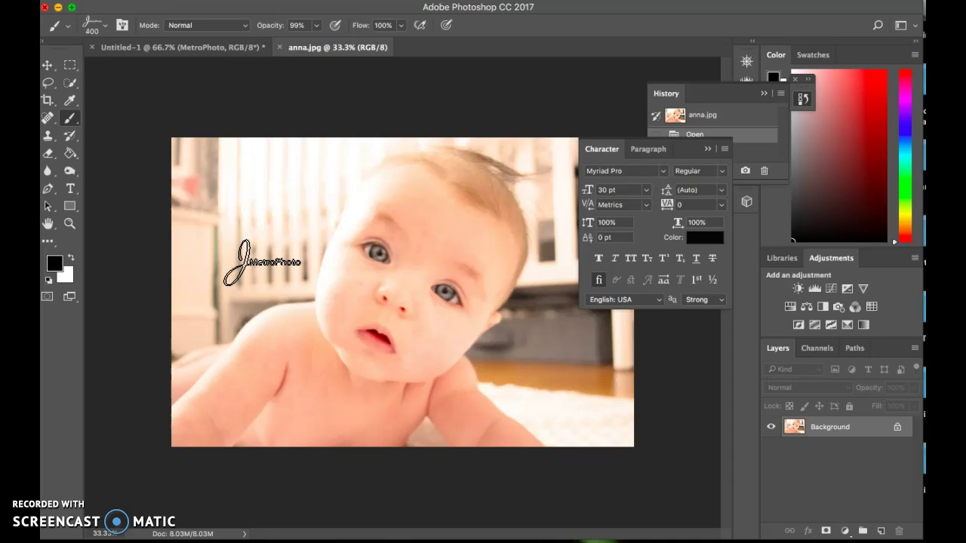
- Enlarge the logo brush to 900 px and undo the trial stamp on the photo
key(bracketright)
key(bracketright)
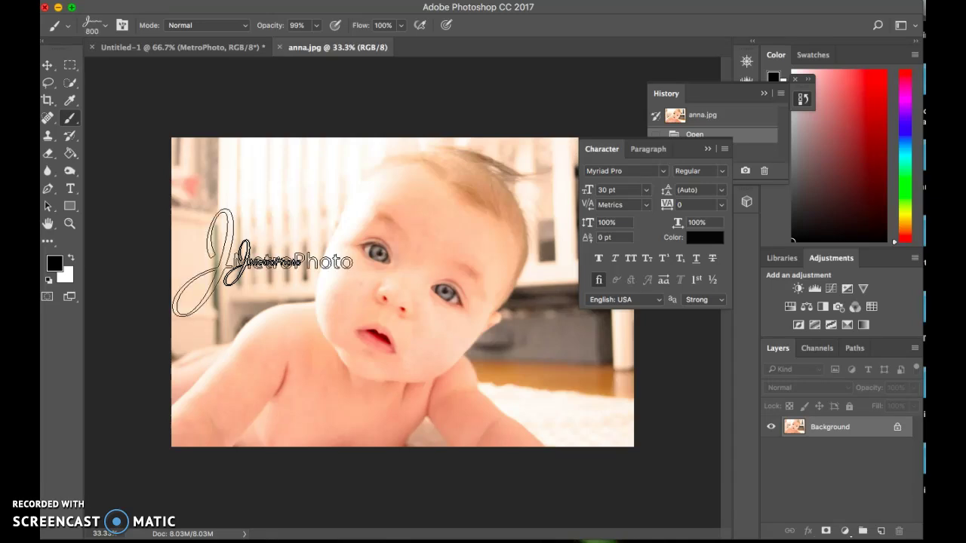
click(292, 265)
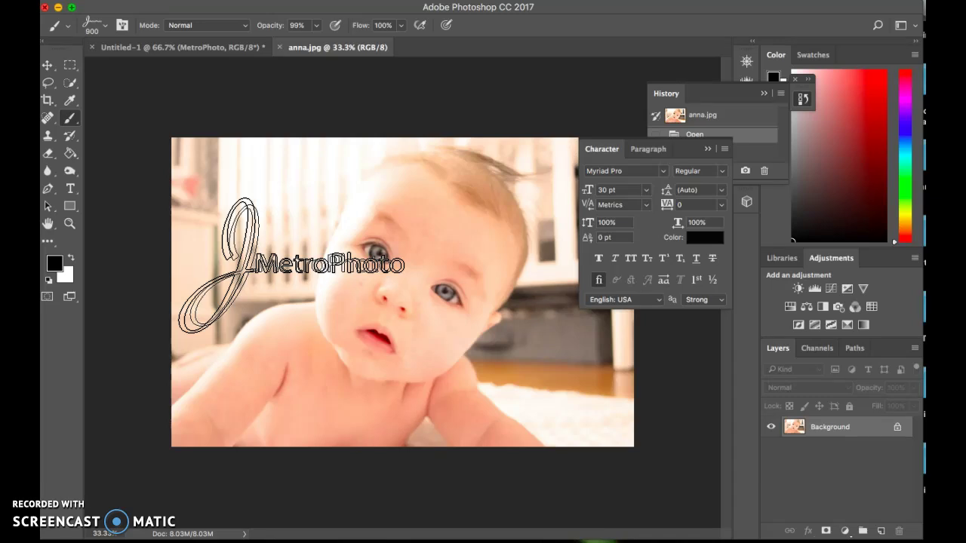
click(543, 219)
key(super+z)
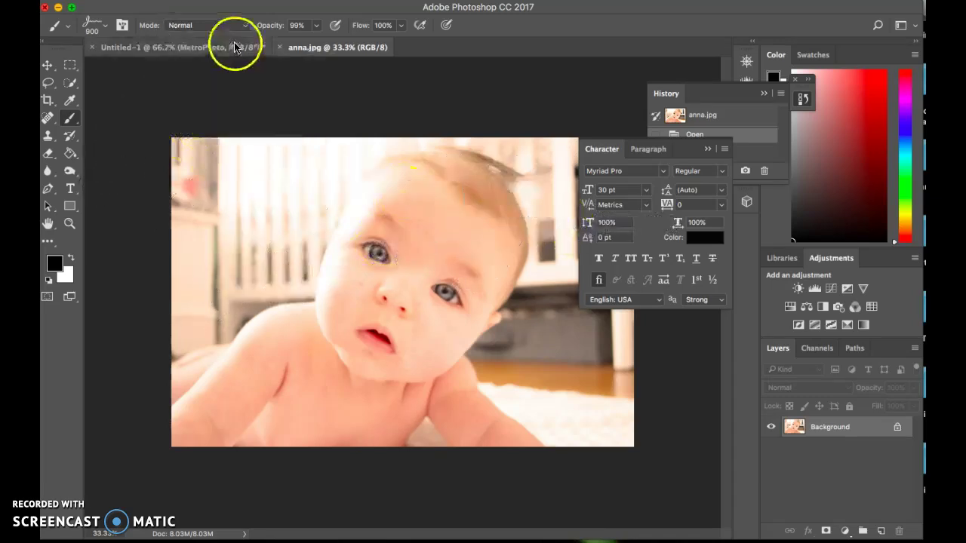
- Set the brush blending mode to Color Burn and stamp the logo once in the upper left of the photo
click(249, 28)
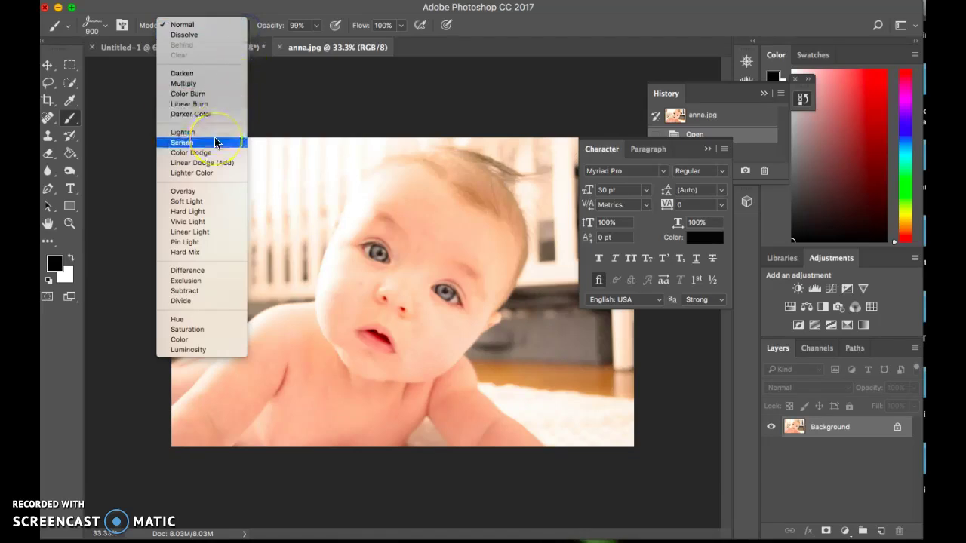
click(200, 94)
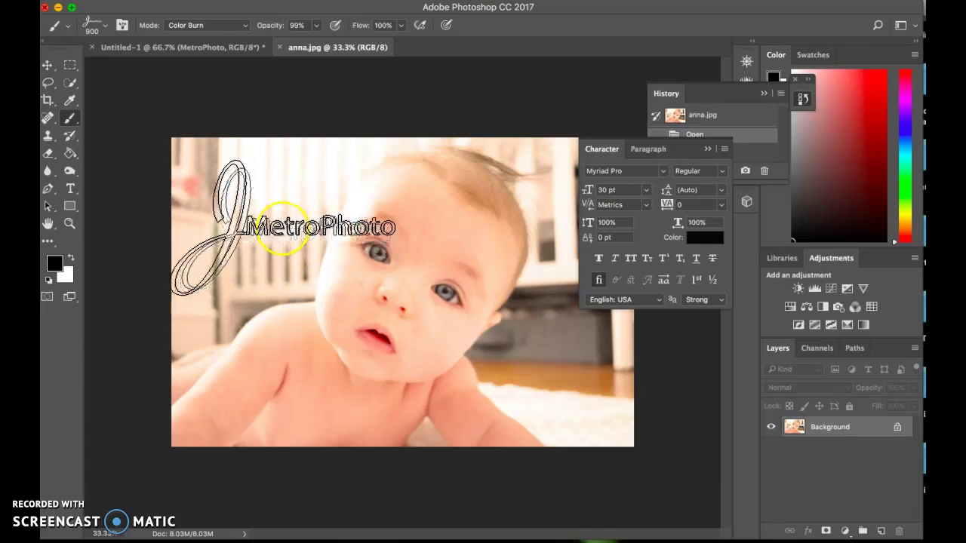
click(280, 226)
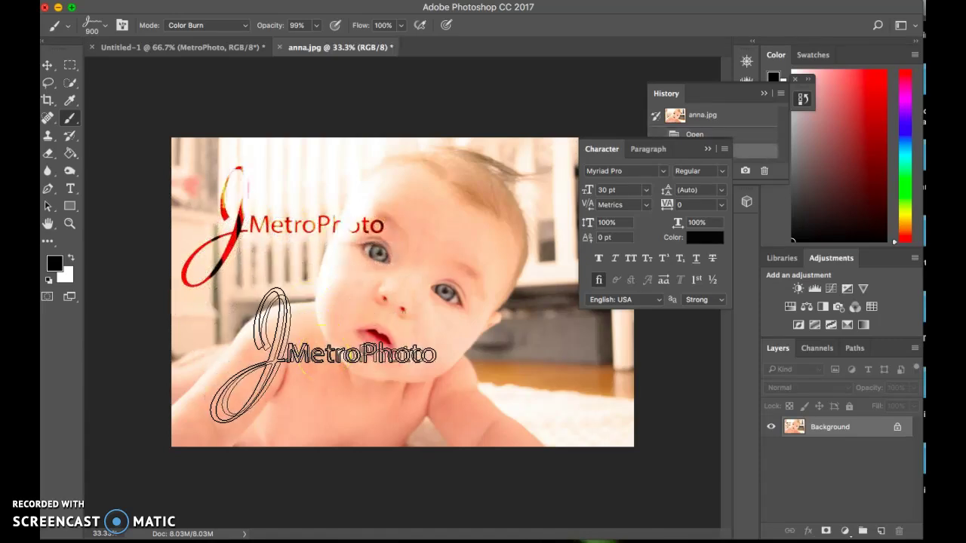
- Switch the brush blending mode to Hard Light and stamp the logo in the lower right of the photo
click(244, 25)
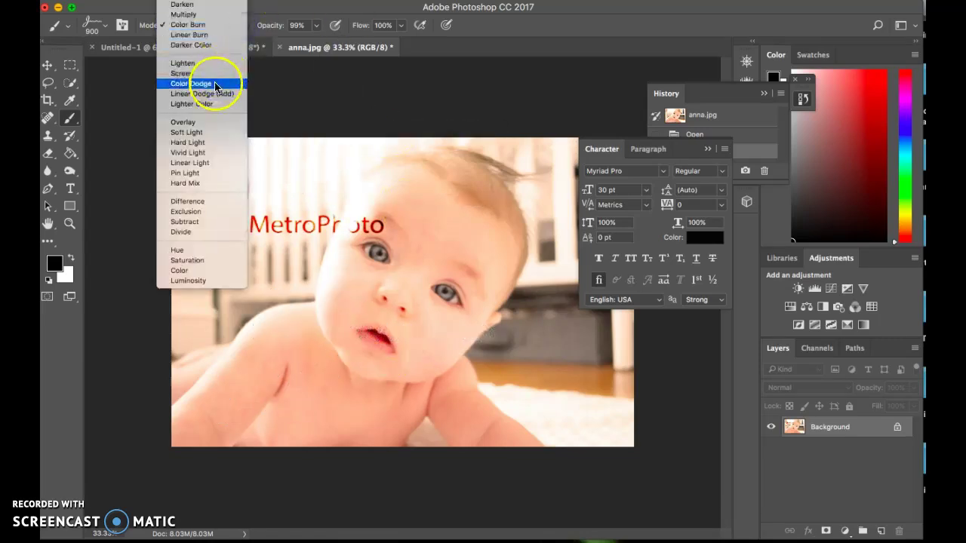
click(188, 142)
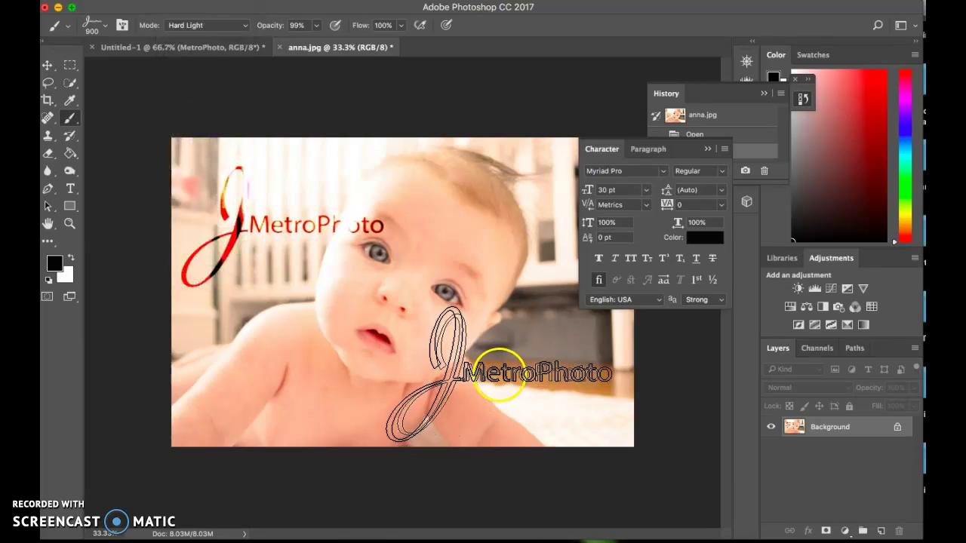
click(500, 375)
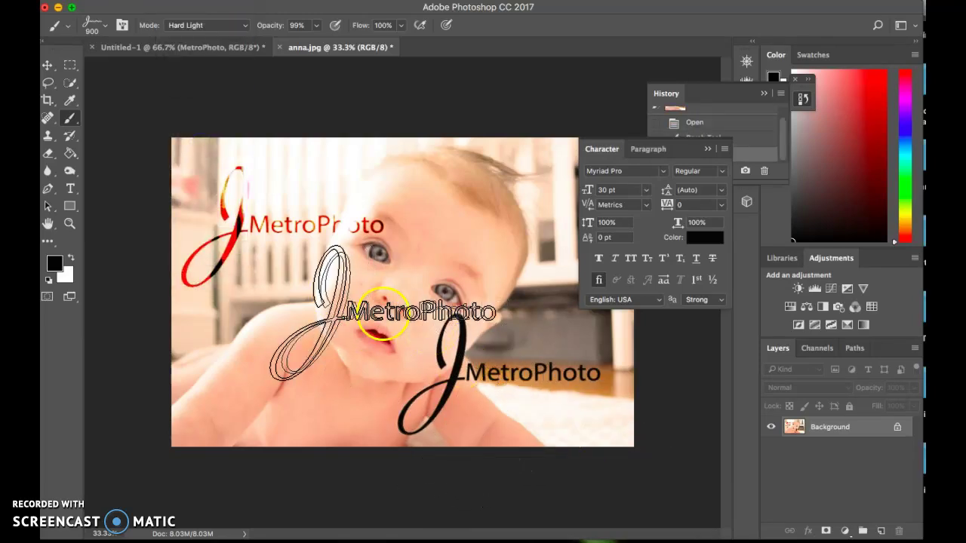
- Change the brush blending mode to Saturation and stamp the logo in the lower left of the photo
click(225, 25)
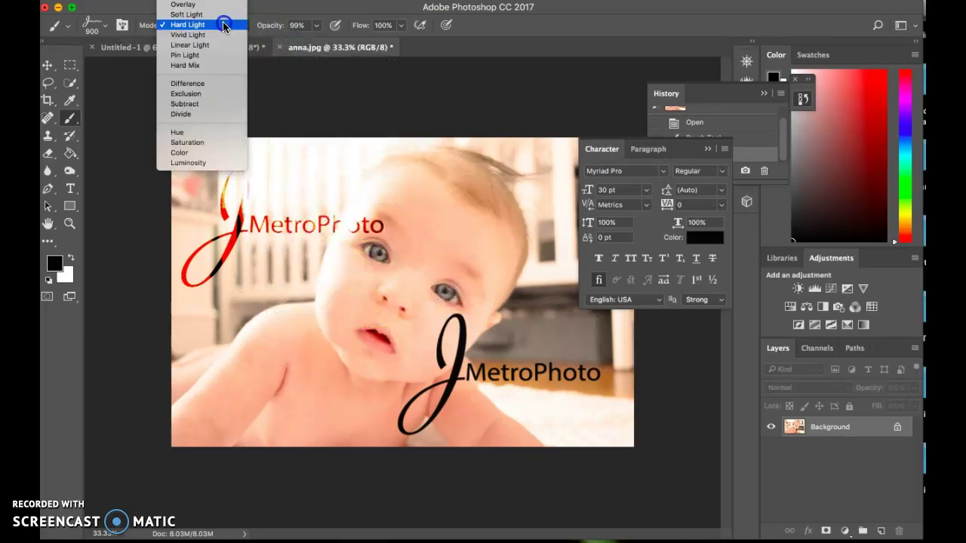
click(206, 143)
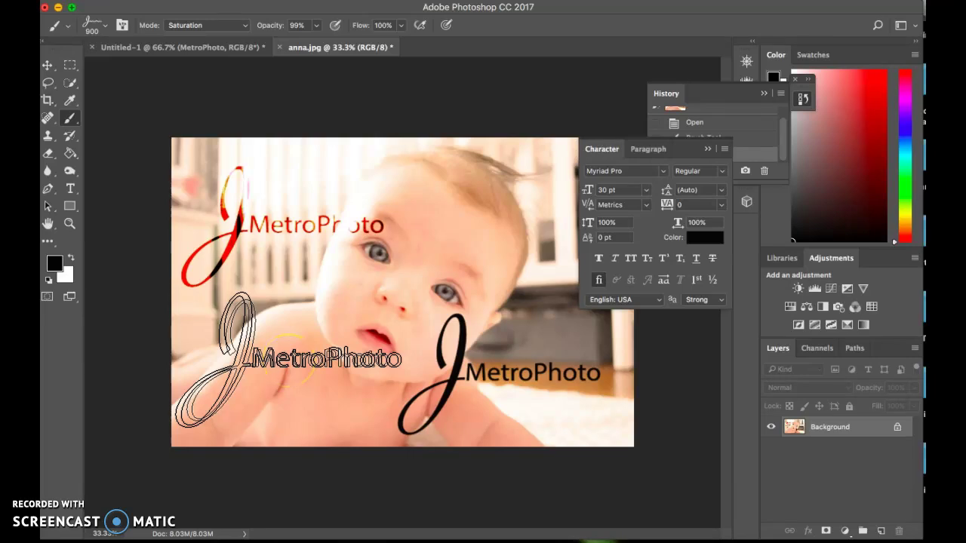
click(290, 357)
mouse_move(327, 445)
mouse_down()
mouse_move(334, 421)
mouse_move(393, 432)
mouse_move(304, 406)
mouse_move(336, 447)
mouse_move(338, 423)
mouse_up()
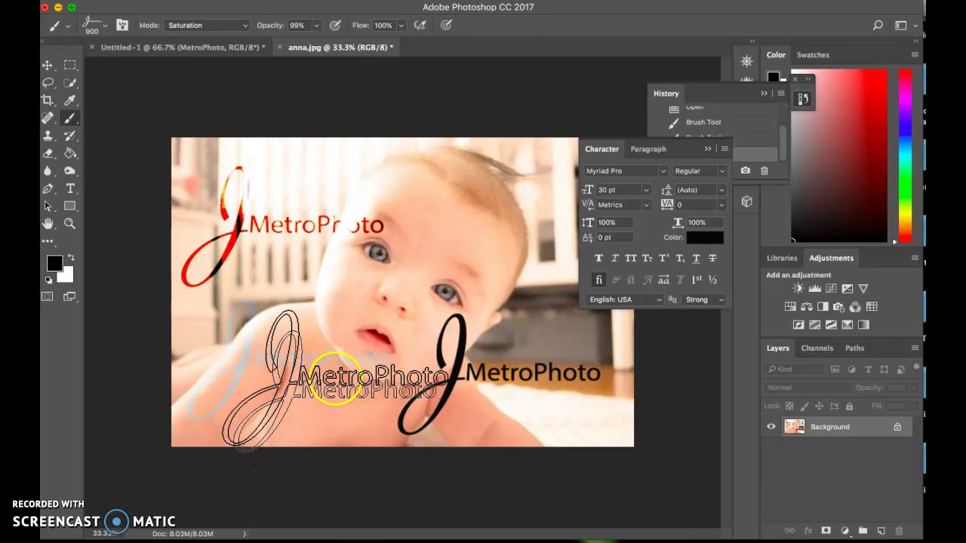
- Change the brush blending mode to Hard Mix and stamp the logo across the baby's forehead
click(243, 25)
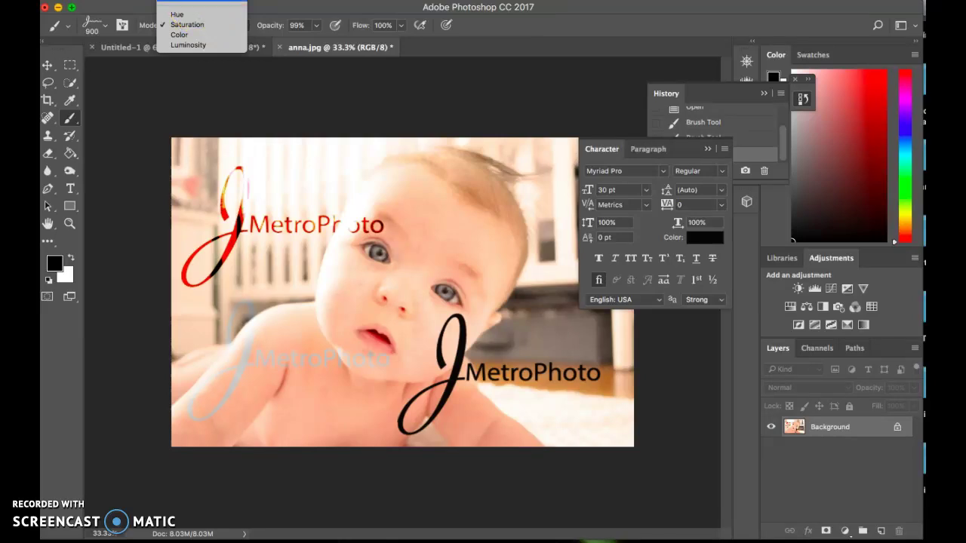
scroll(201, 2, up, 5)
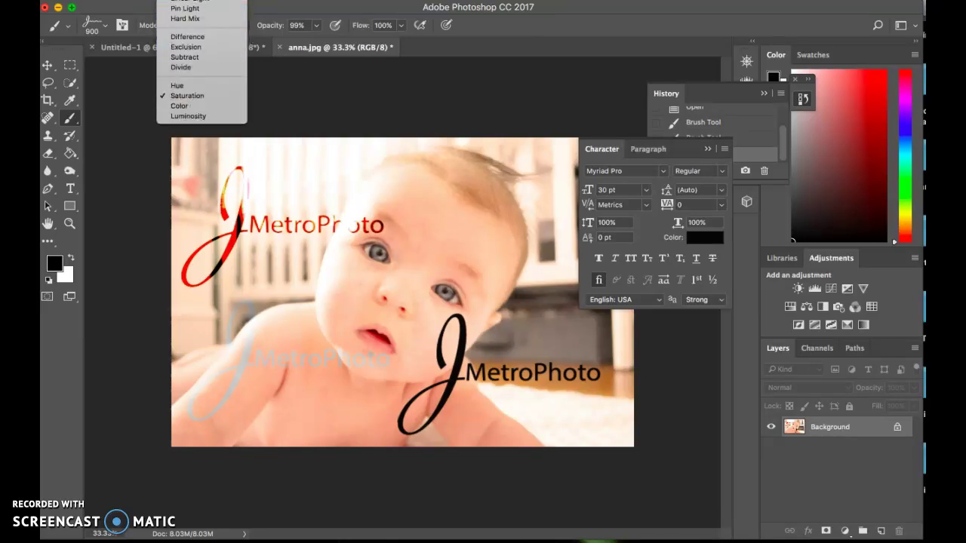
click(207, 19)
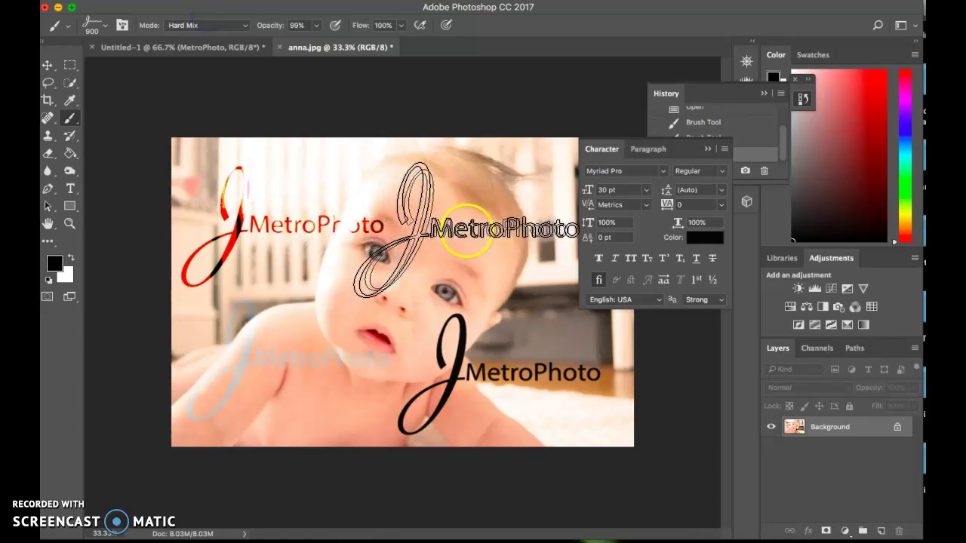
click(466, 230)
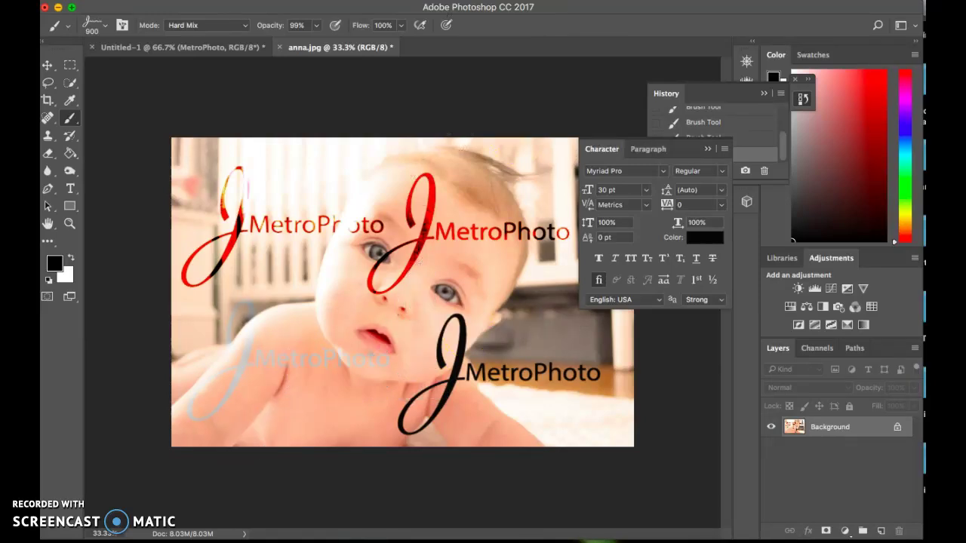
- Return the brush to Normal mode at 39% opacity and stamp the logo between the two stamps on the photo's left side
click(219, 30)
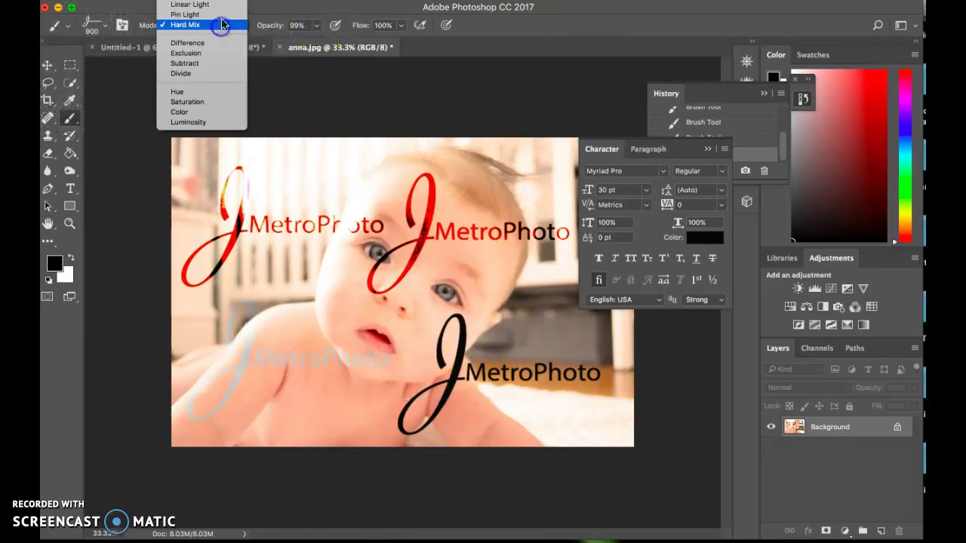
scroll(202, 76, up, 3)
scroll(202, 151, up, 2)
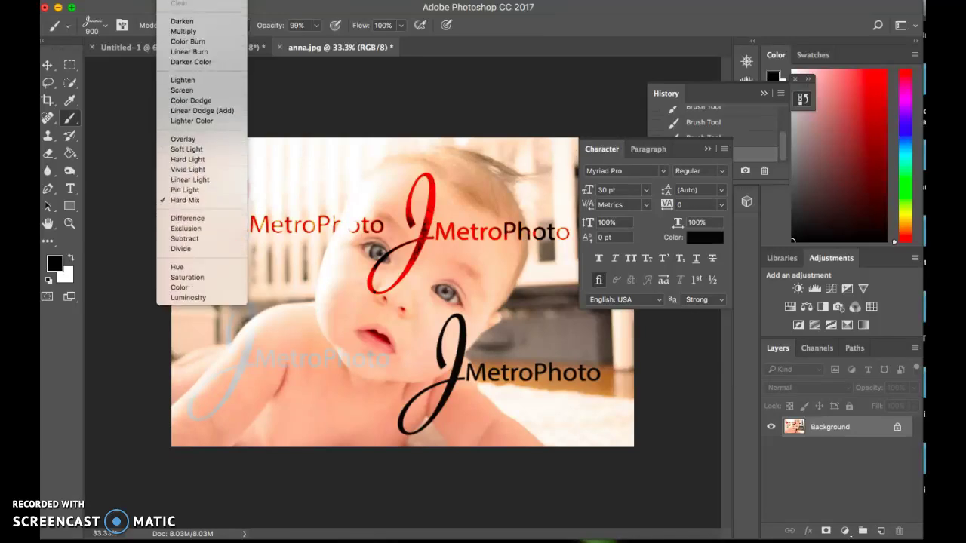
click(192, 2)
click(317, 27)
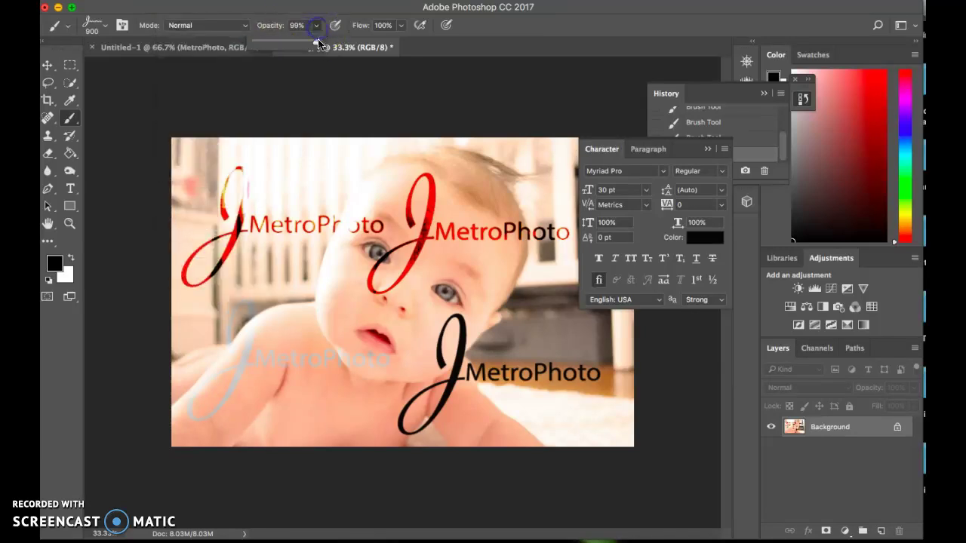
drag(318, 43, 279, 43)
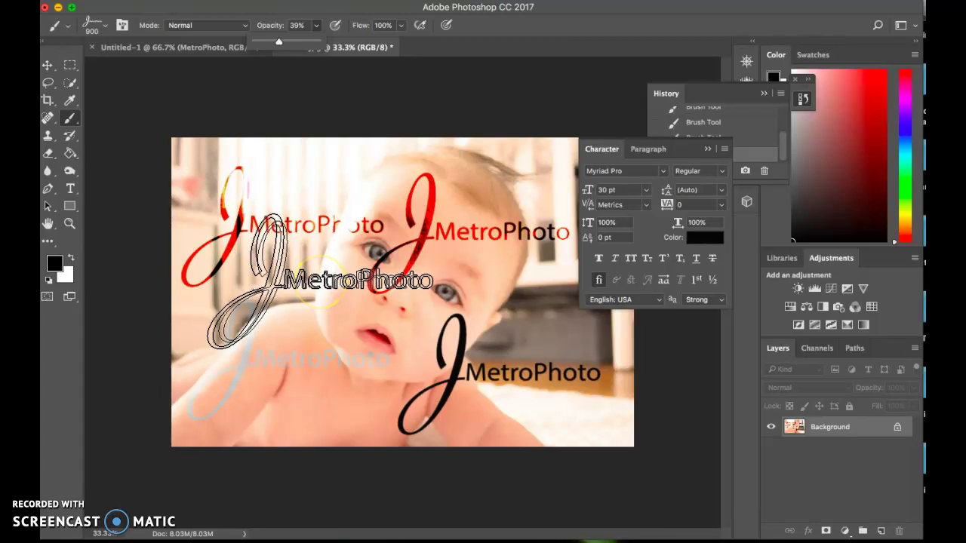
click(320, 282)
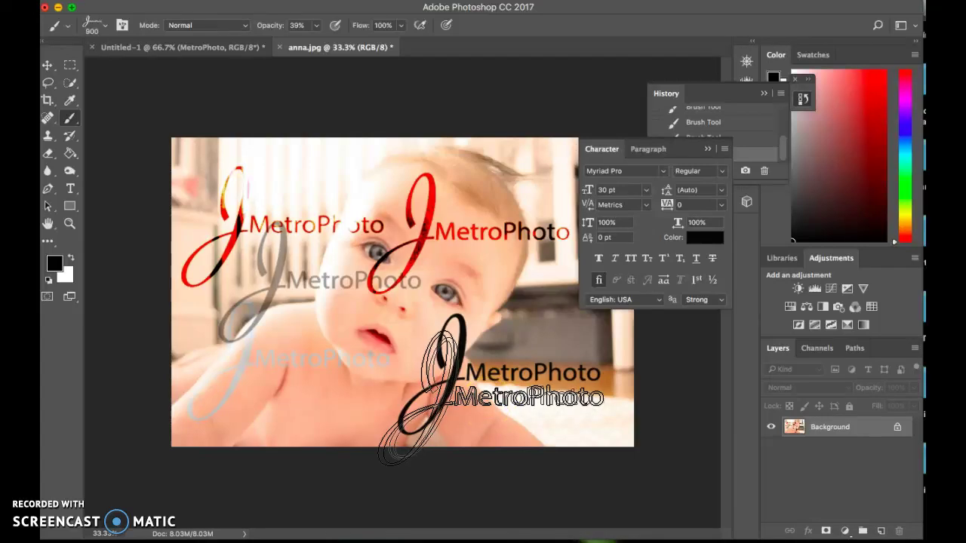
mouse_move(546, 340)
mouse_down()
mouse_move(526, 315)
mouse_move(494, 296)
mouse_move(484, 404)
mouse_up()
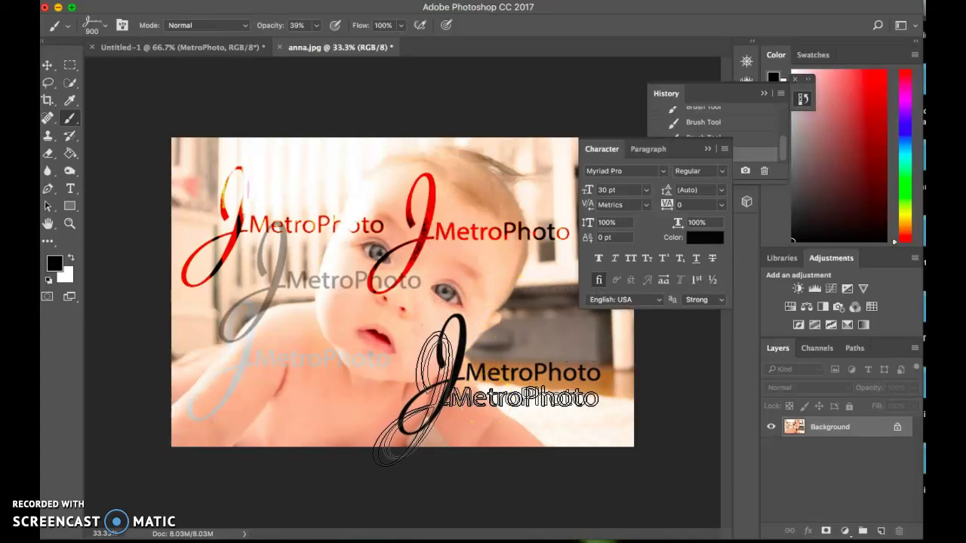
click(480, 409)
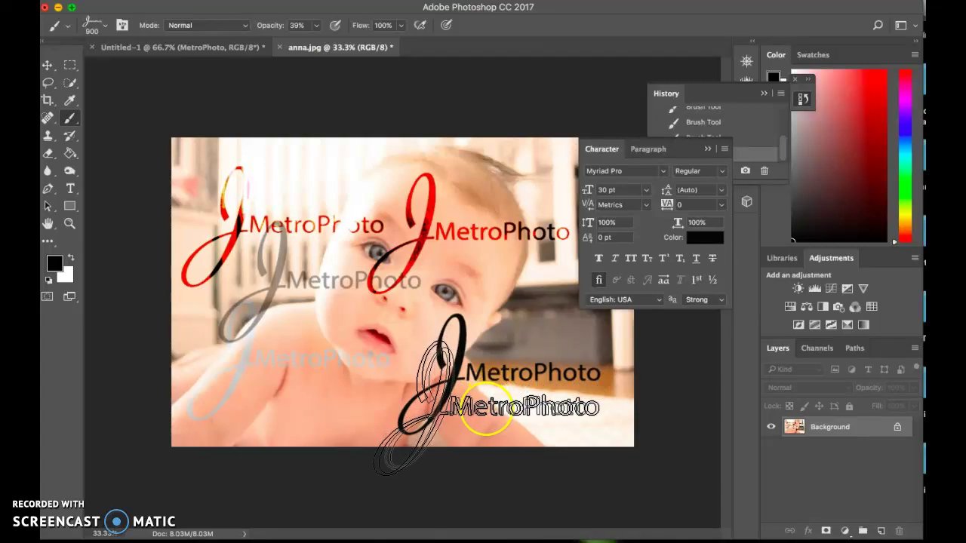
click(486, 406)
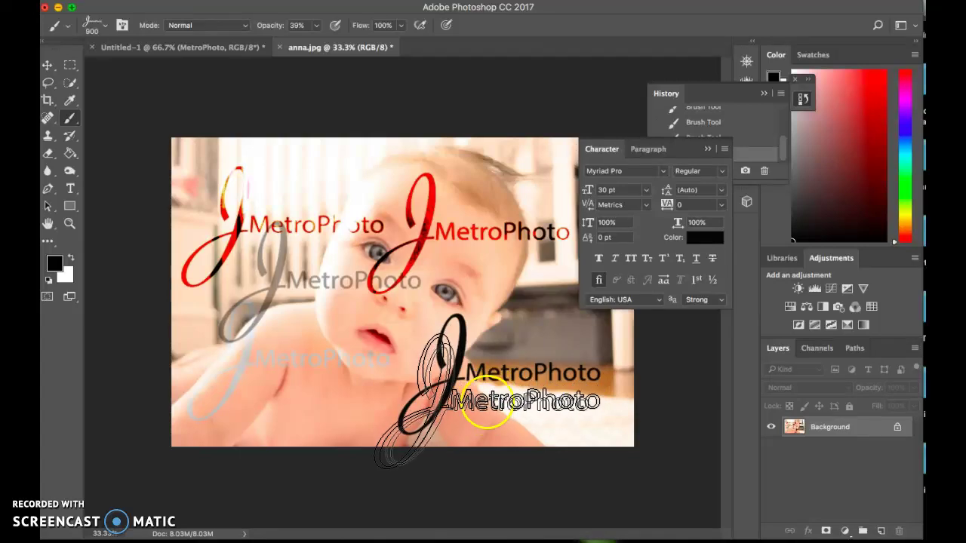
click(410, 408)
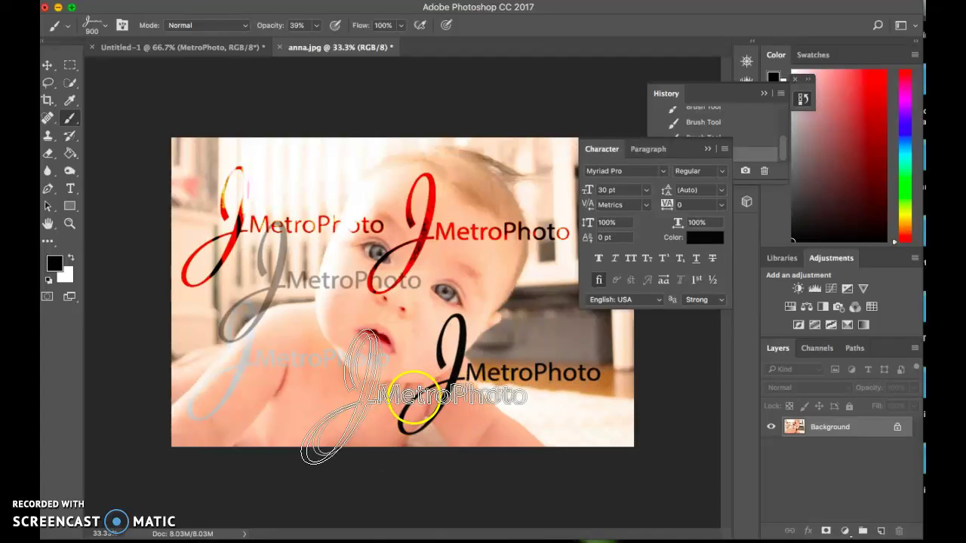
click(417, 388)
click(316, 474)
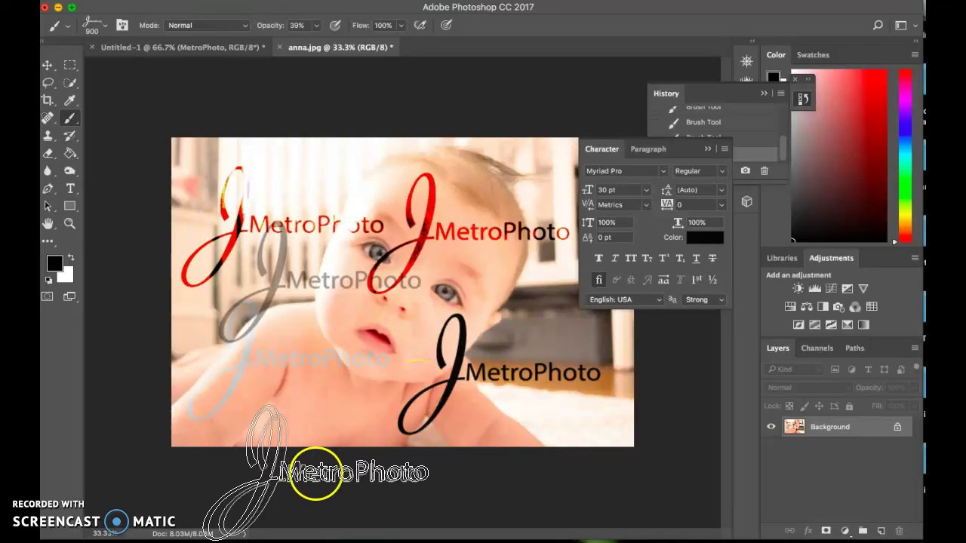